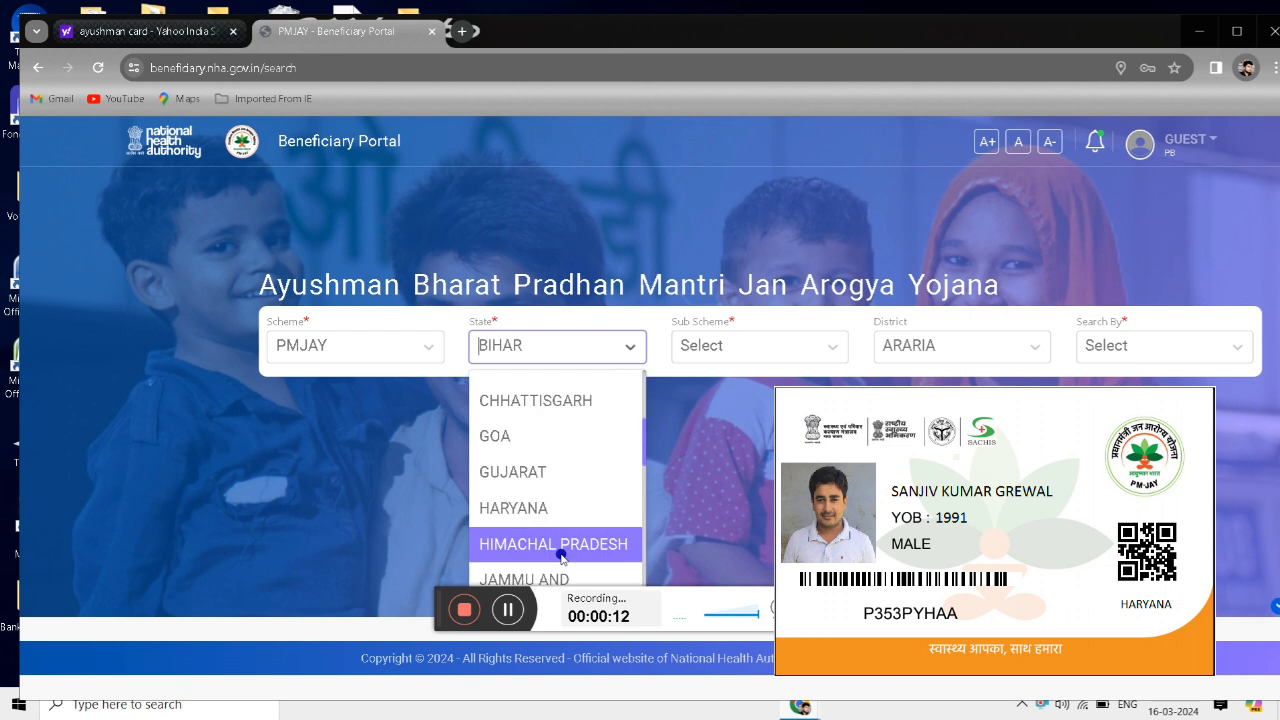
- Set the search filters to state BIHAR, sub scheme PMJAY, district ARARIA, searching by Aadhaar Number
{"action": "scroll", "coordinate": [560, 545], "scroll_direction": "up", "scroll_amount": 4}
{"action": "scroll", "coordinate": [561, 545], "scroll_direction": "up", "scroll_amount": 7}
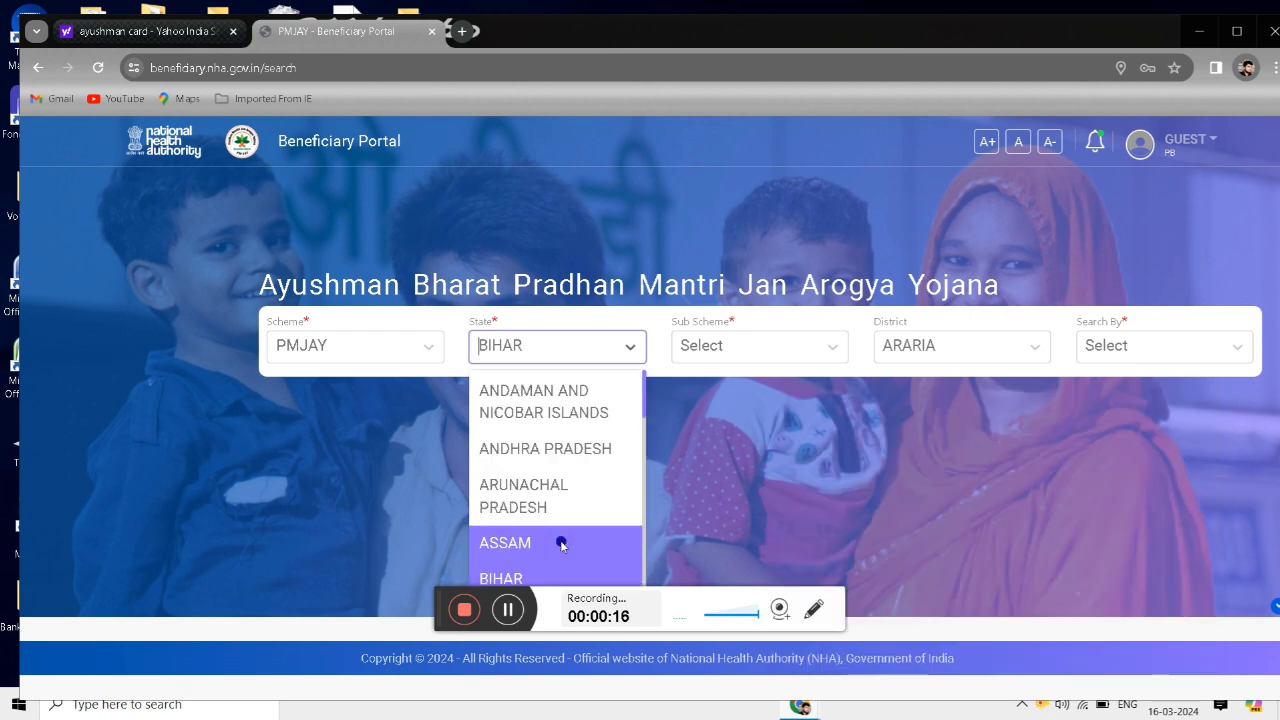
{"action": "left_click", "coordinate": [552, 577]}
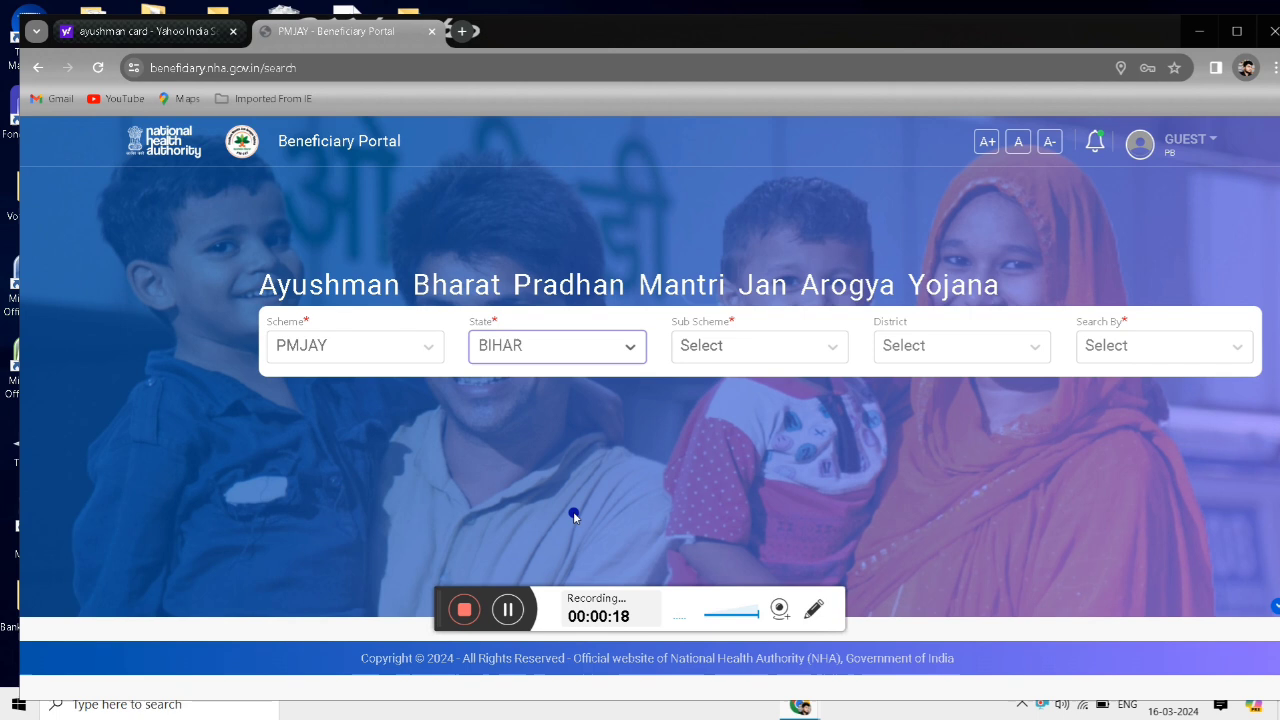
{"action": "left_click", "coordinate": [737, 345]}
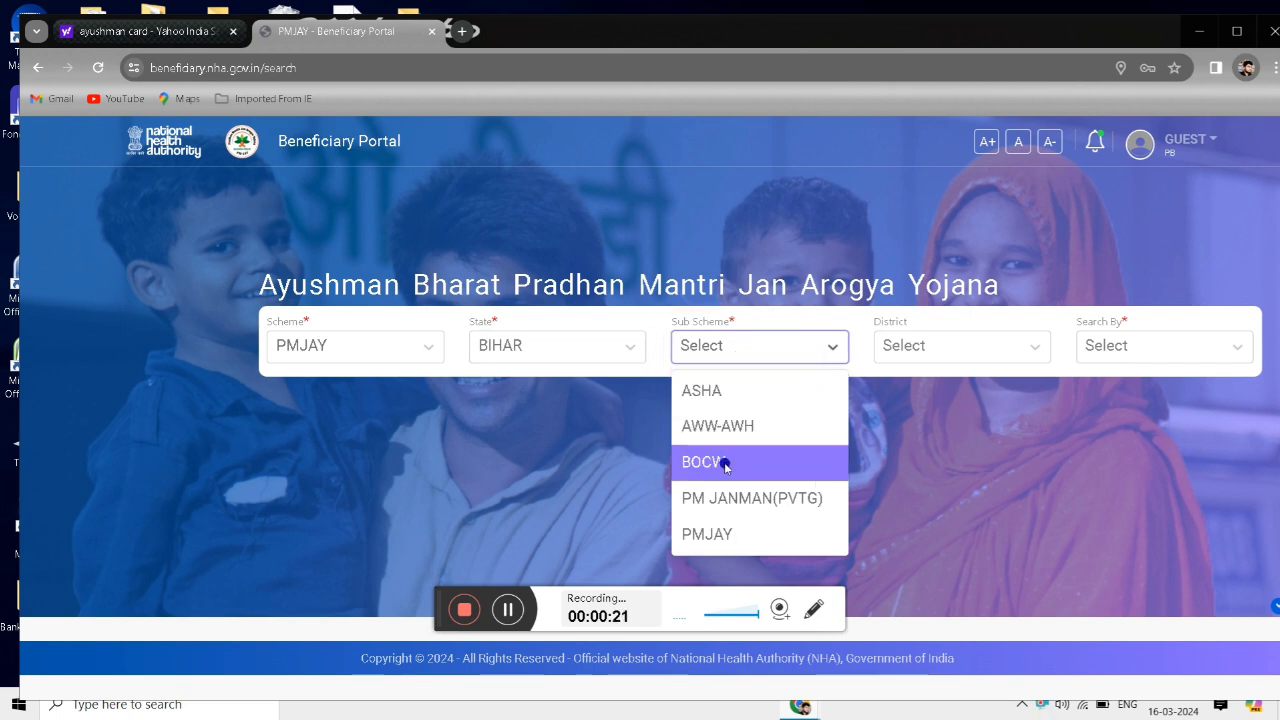
{"action": "left_click", "coordinate": [725, 535]}
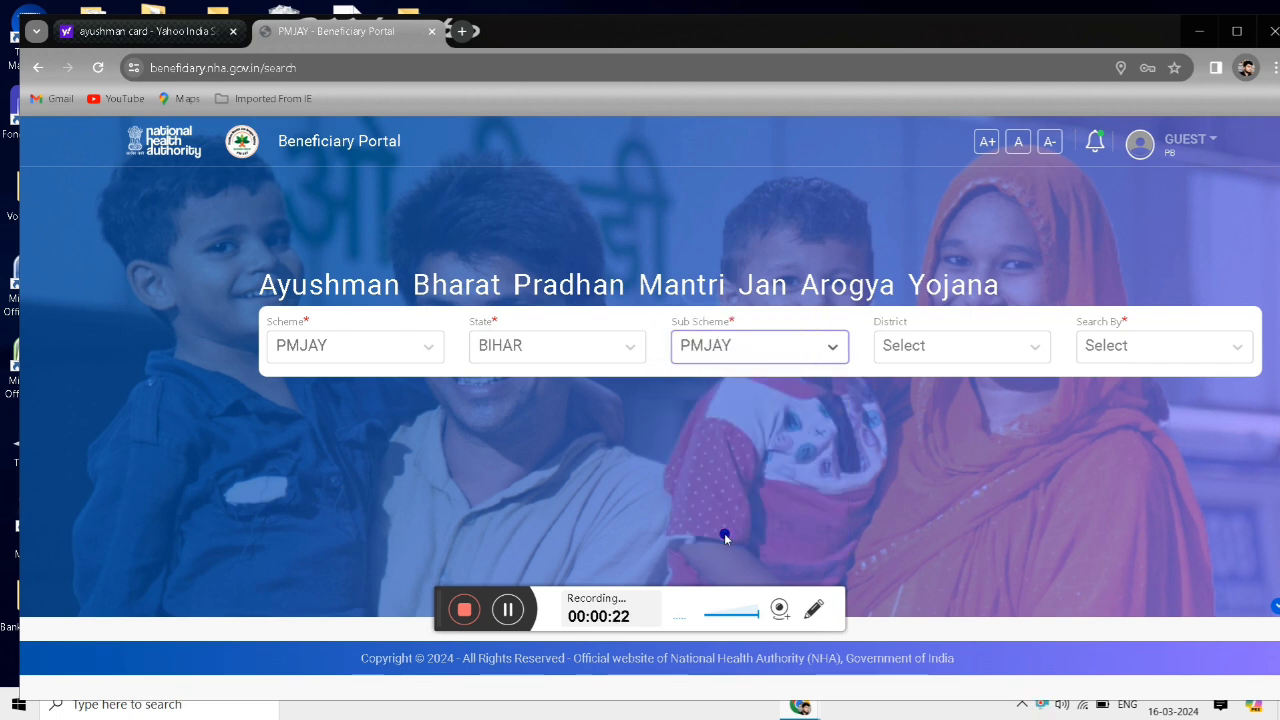
{"action": "left_click", "coordinate": [965, 360]}
{"action": "scroll", "coordinate": [953, 478], "scroll_direction": "down", "scroll_amount": 10}
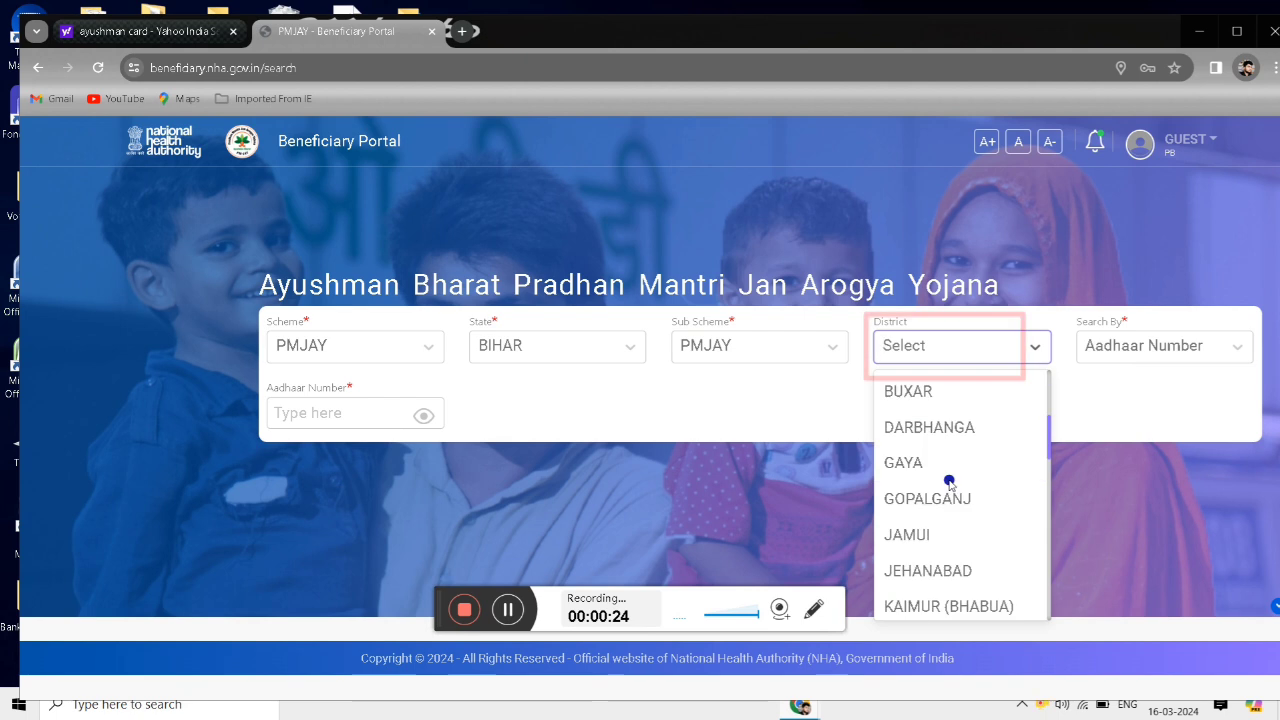
{"action": "scroll", "coordinate": [947, 482], "scroll_direction": "up", "scroll_amount": 10}
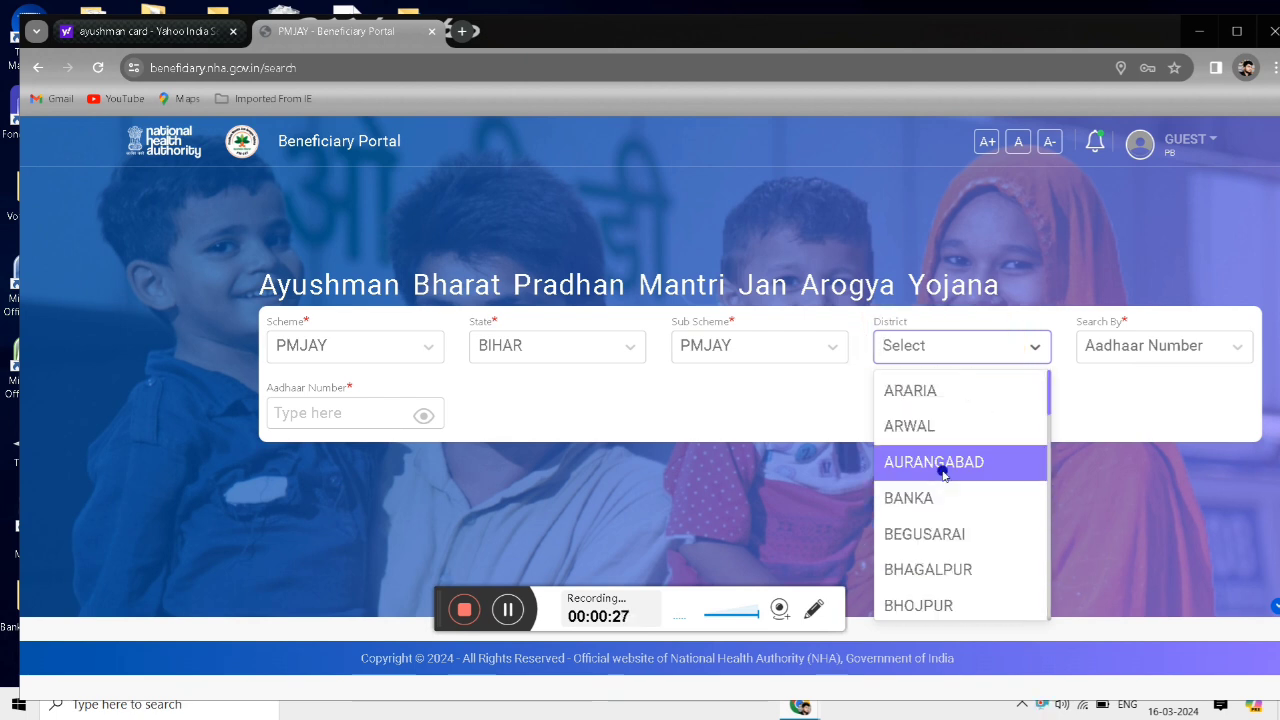
{"action": "left_click", "coordinate": [926, 391]}
{"action": "left_click", "coordinate": [1104, 347]}
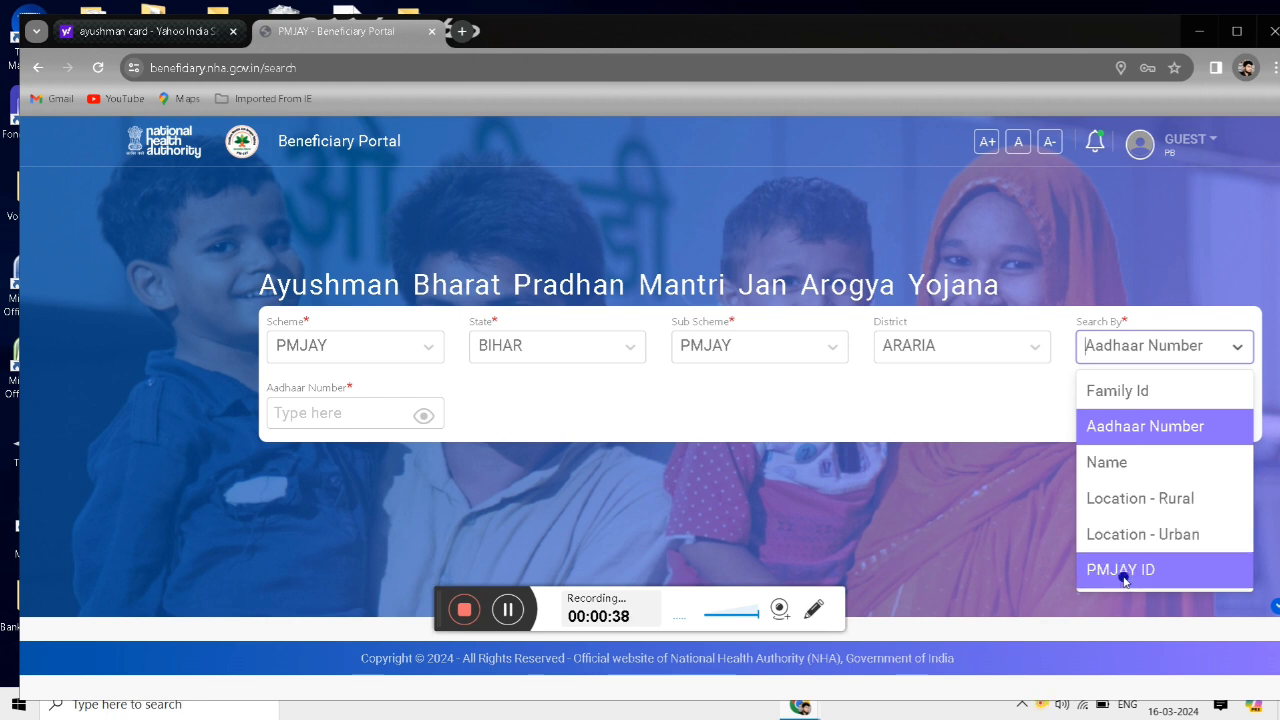
{"action": "left_click", "coordinate": [1155, 433]}
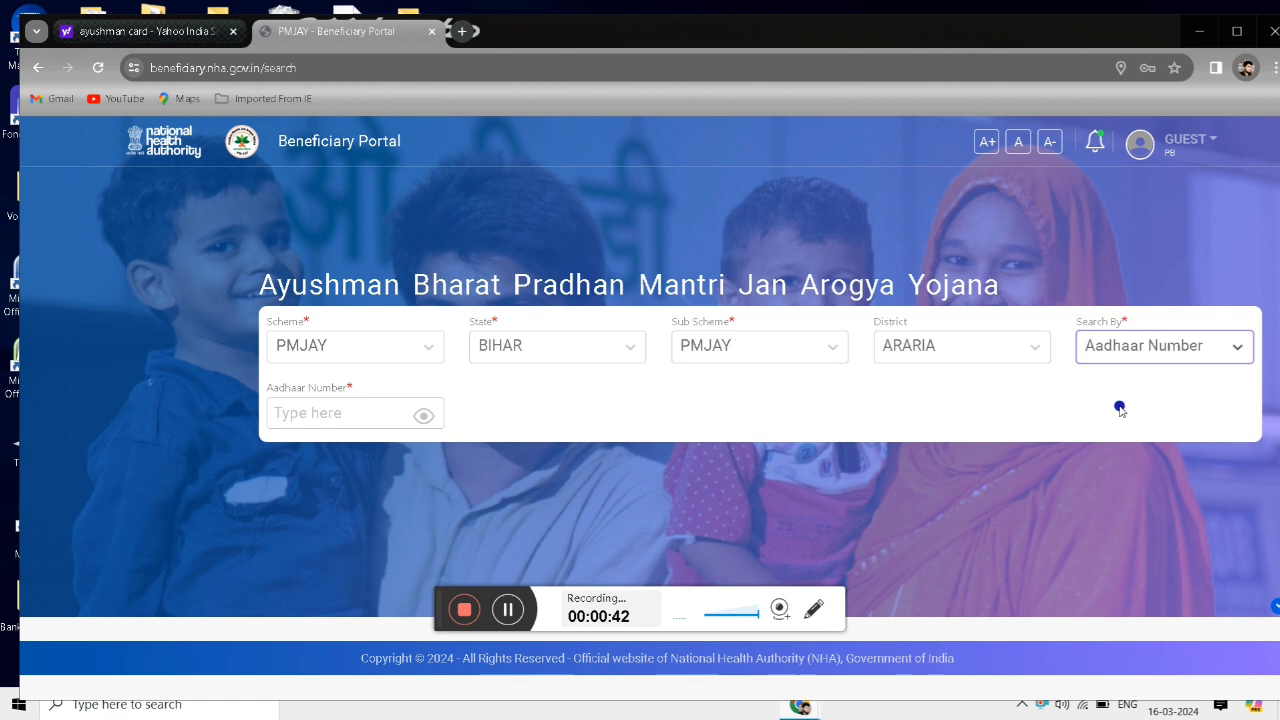
- Enter the beneficiary's Aadhaar number in the Aadhaar Number field and submit the family search
{"action": "left_click", "coordinate": [304, 411]}
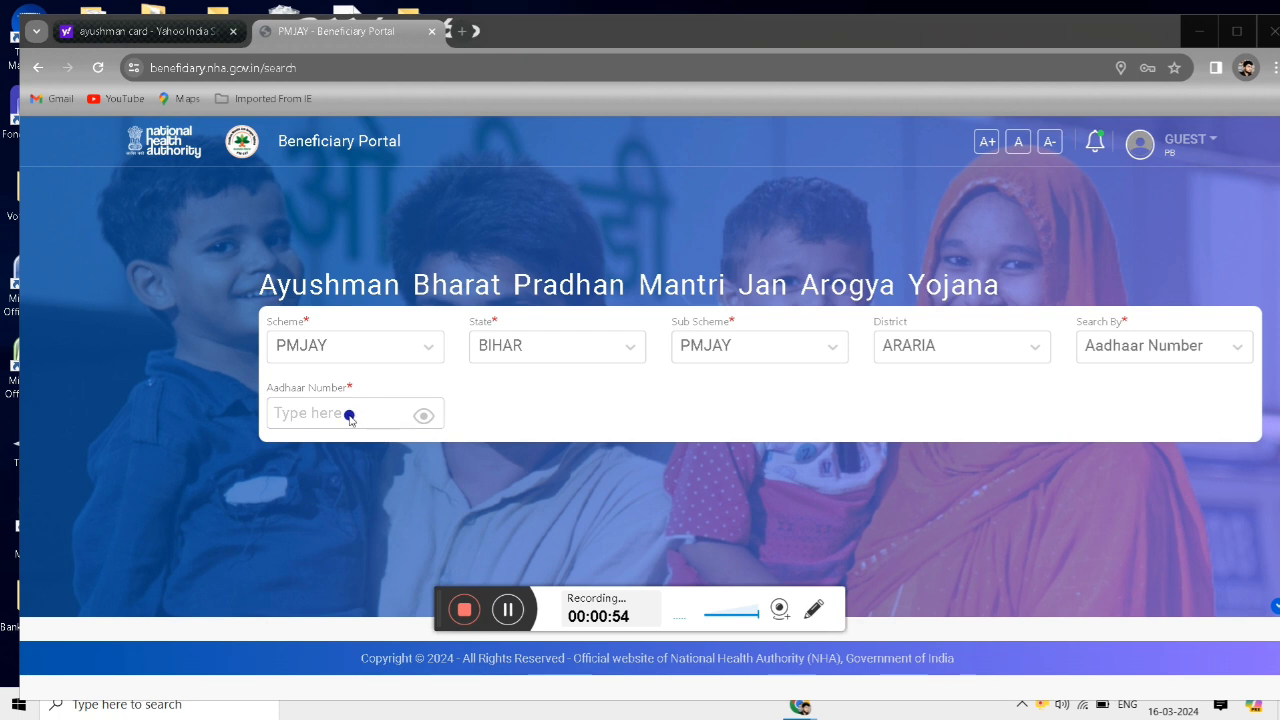
{"action": "left_click", "coordinate": [341, 412]}
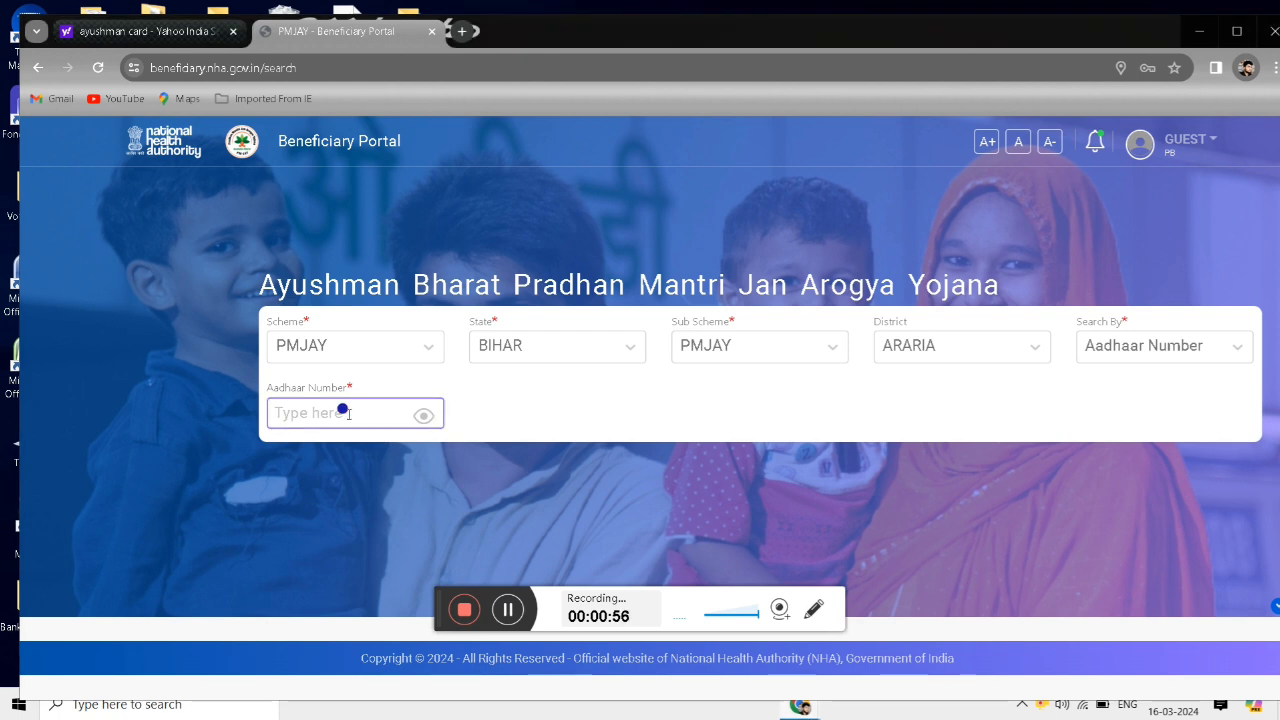
{"action": "type", "text": "2222"}
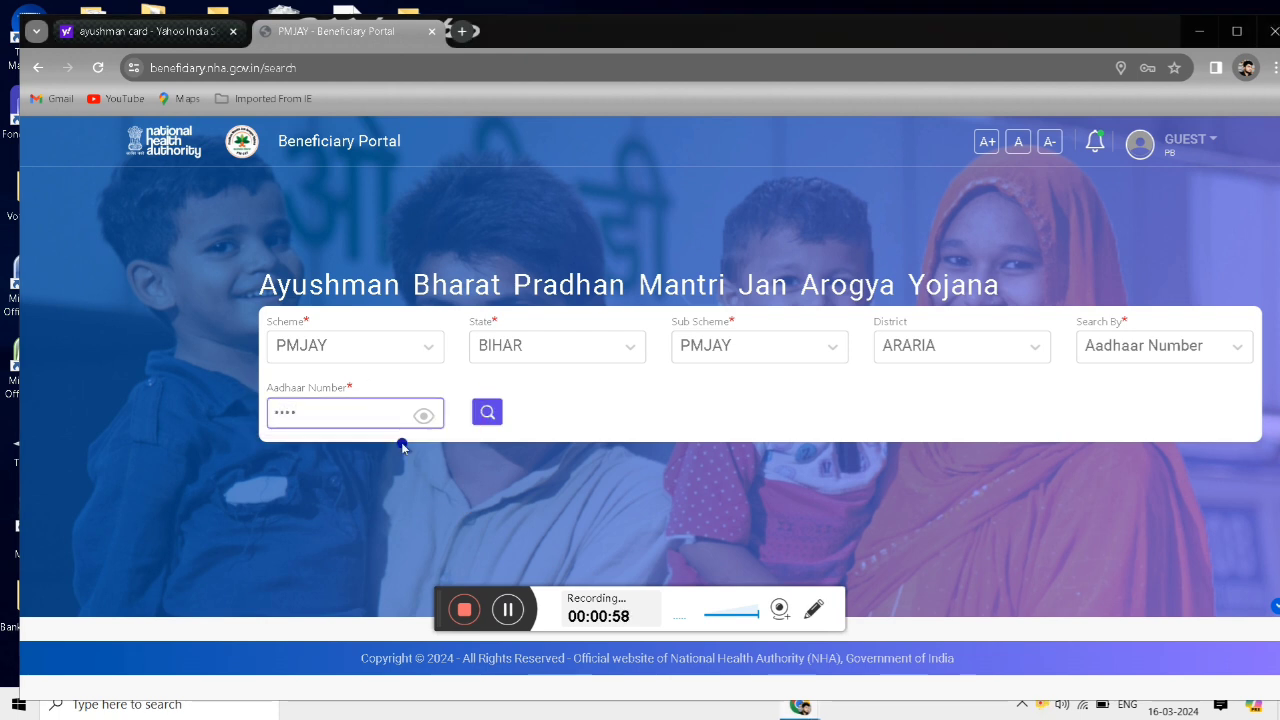
{"action": "type", "text": "2222"}
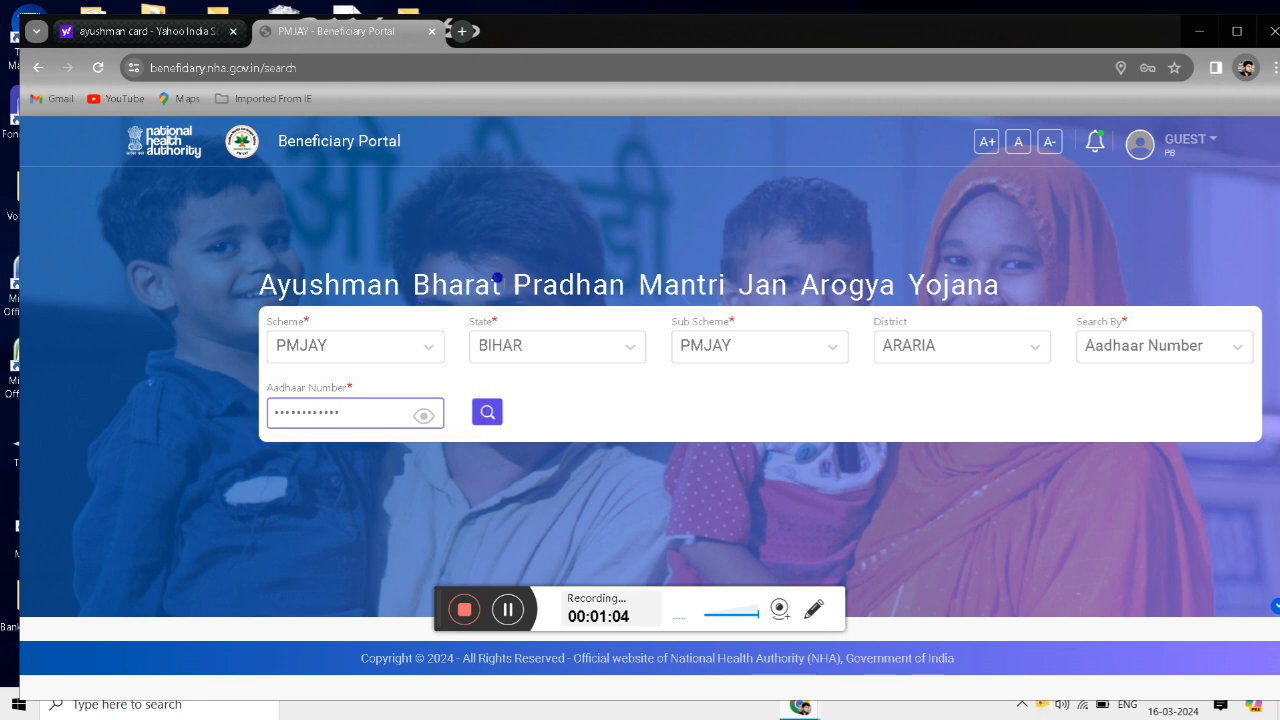
{"action": "left_click", "coordinate": [487, 416]}
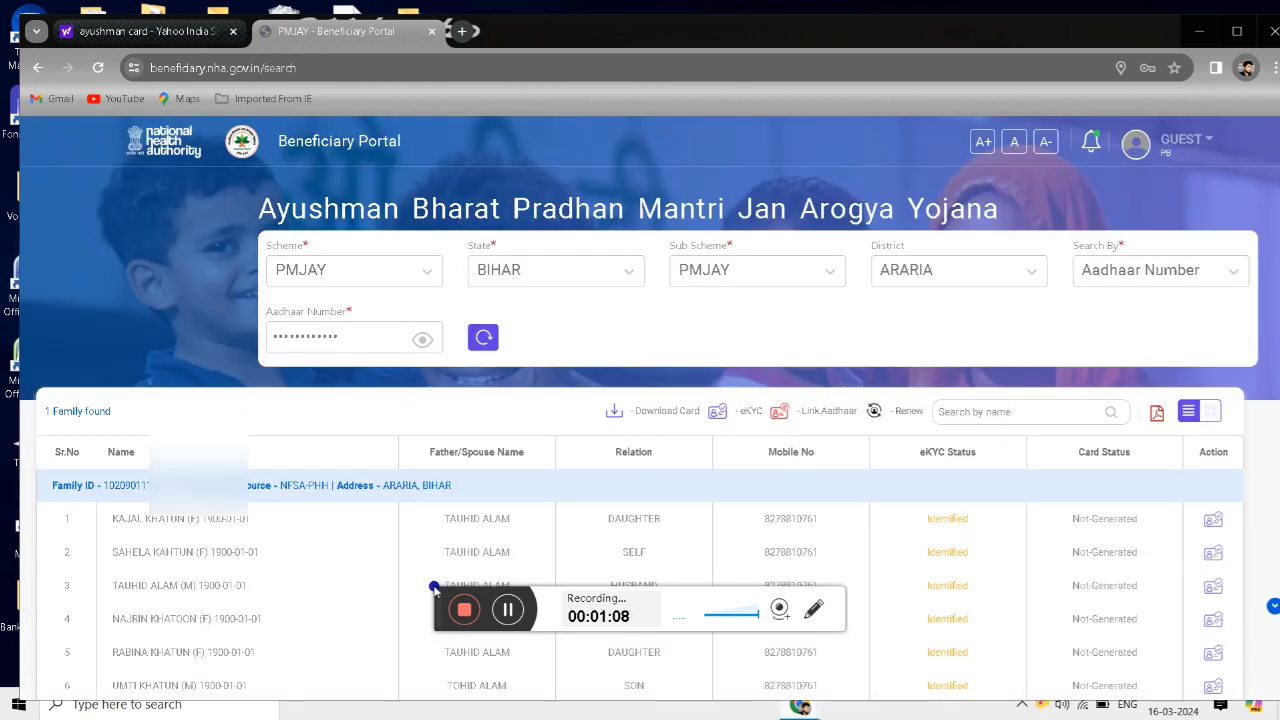
- Review the search results listing the matching family's seven members
{"action": "left_click_drag", "start_coordinate": [431, 590], "coordinate": [822, 653]}
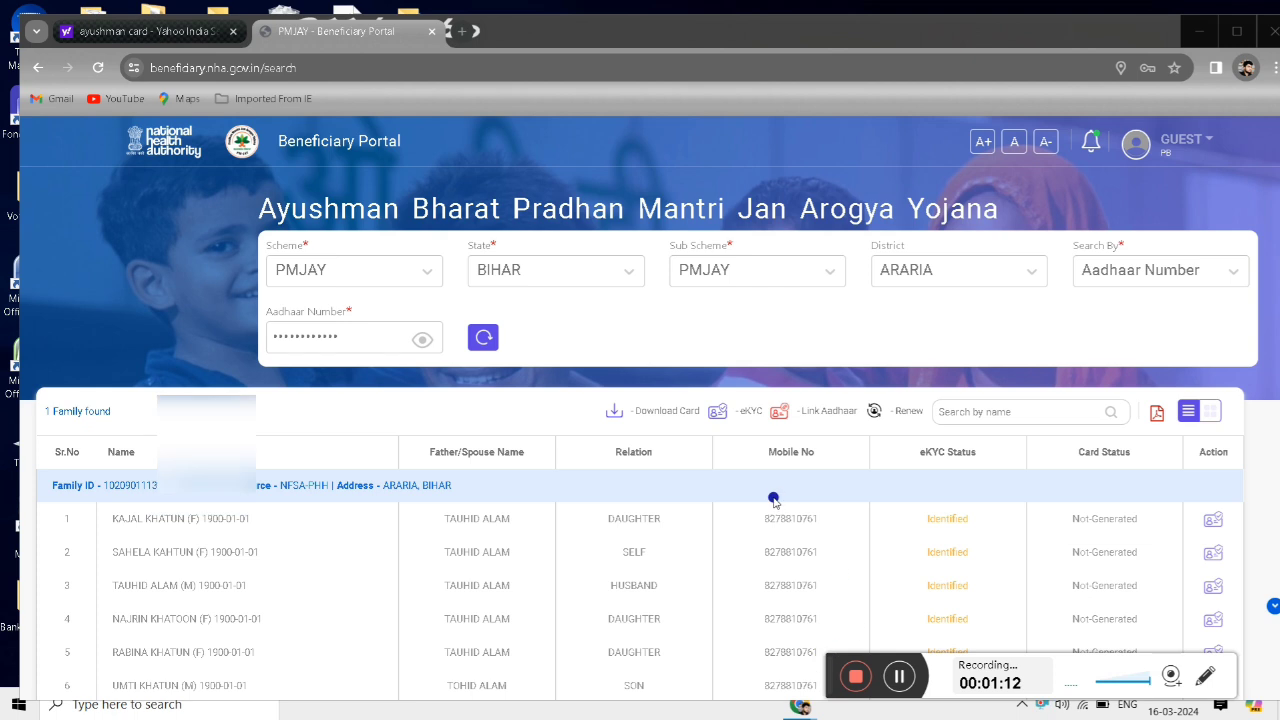
{"action": "scroll", "coordinate": [771, 494], "scroll_direction": "down", "scroll_amount": 1}
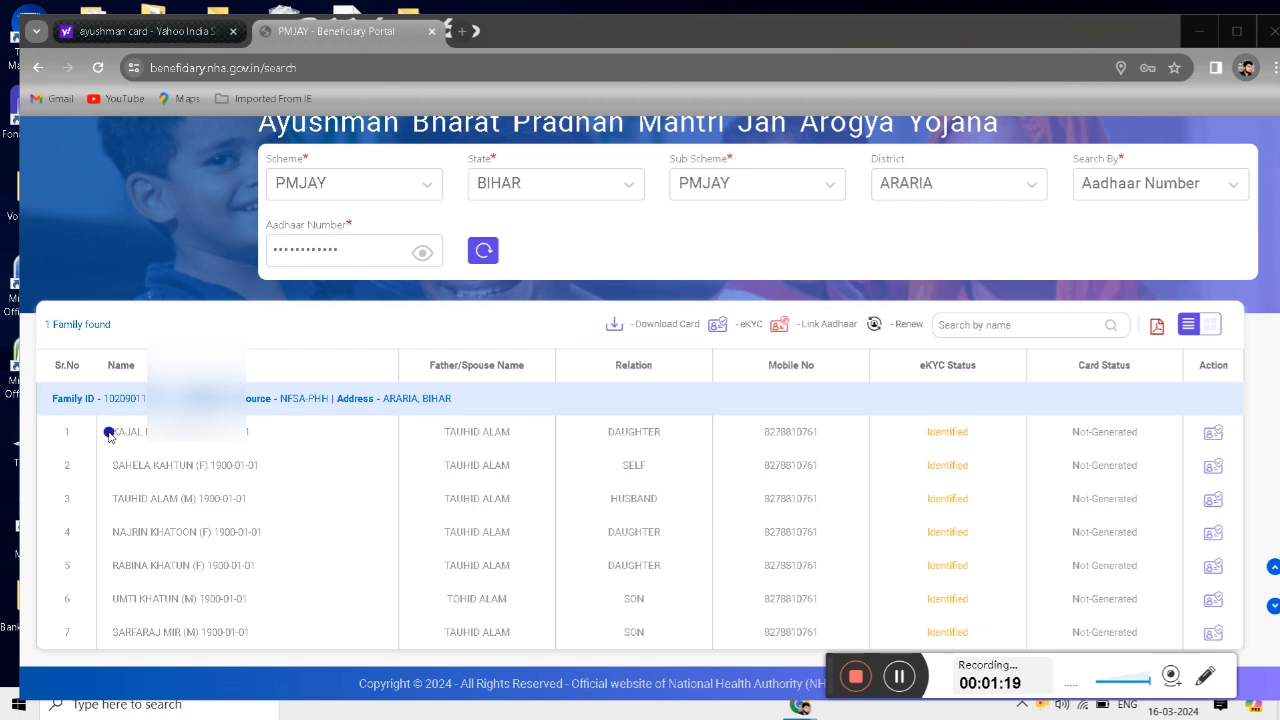
{"action": "left_click_drag", "start_coordinate": [109, 434], "coordinate": [297, 597]}
{"action": "left_click", "coordinate": [297, 597]}
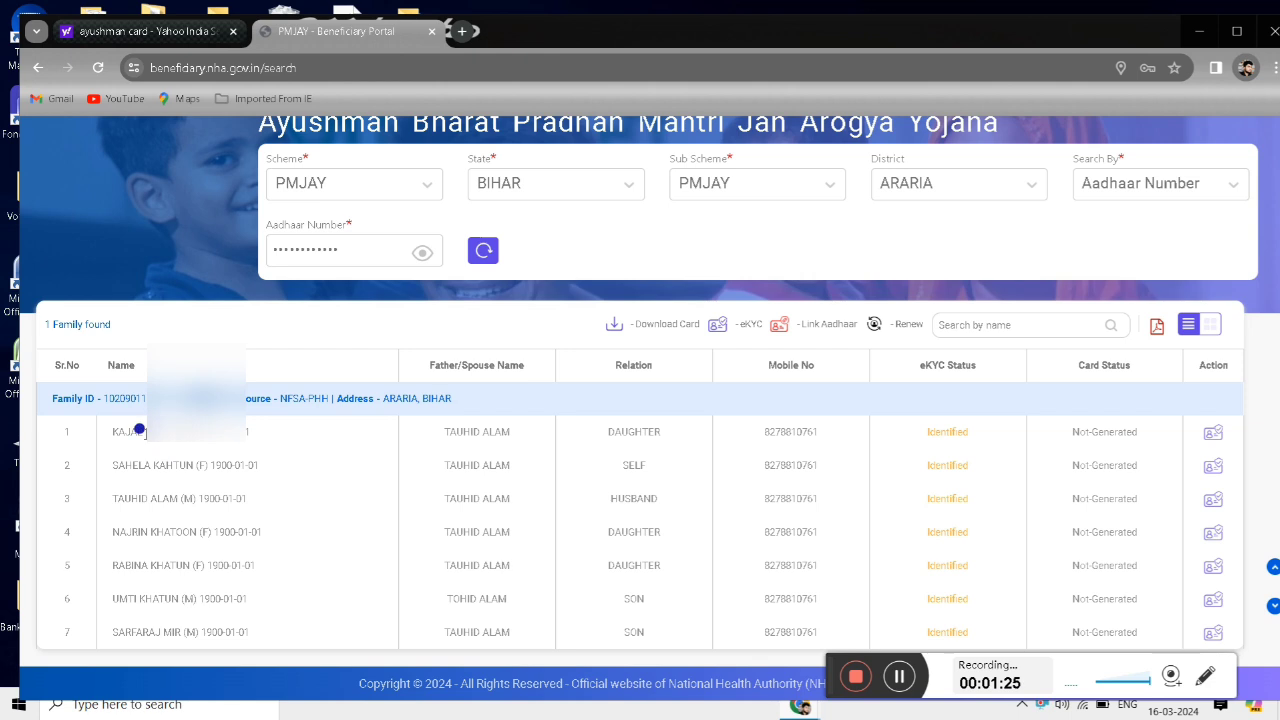
- Review the third member's name, spouse name, relation HUSBAND, mobile and eKYC status Identified
{"action": "left_click_drag", "start_coordinate": [110, 497], "coordinate": [229, 508]}
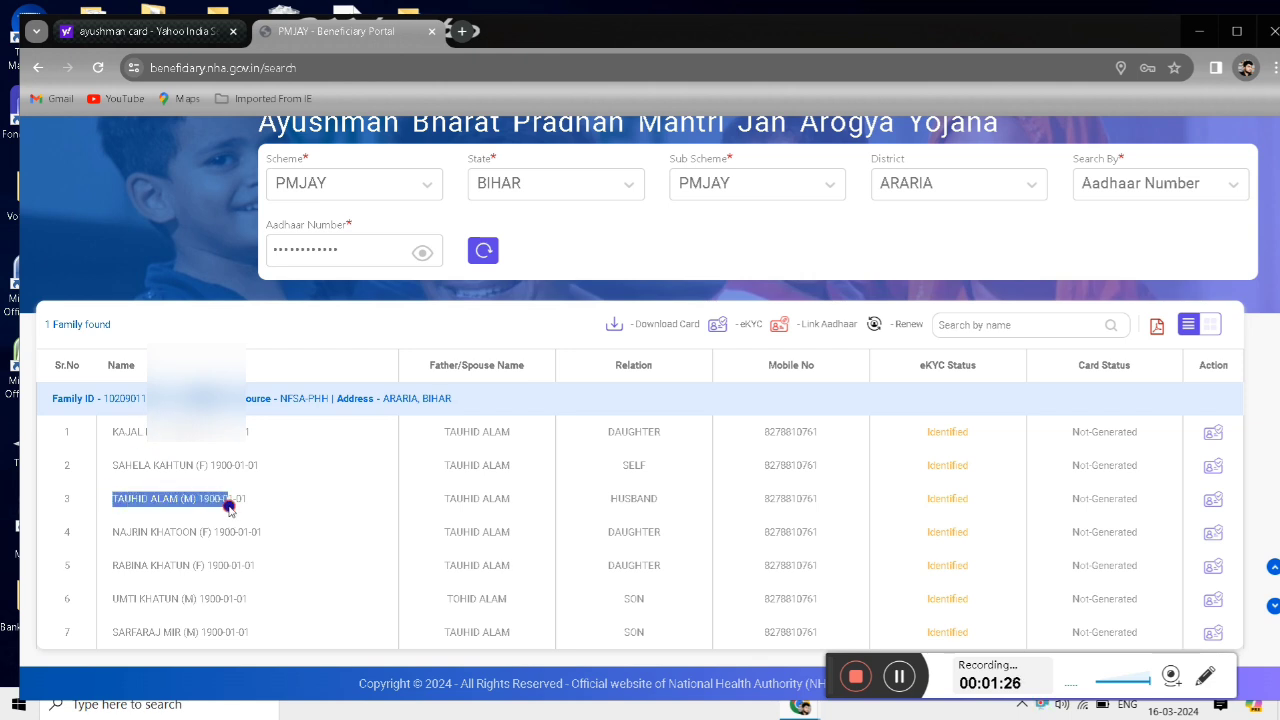
{"action": "left_click_drag", "start_coordinate": [438, 498], "coordinate": [525, 498]}
{"action": "left_click_drag", "start_coordinate": [608, 495], "coordinate": [663, 499]}
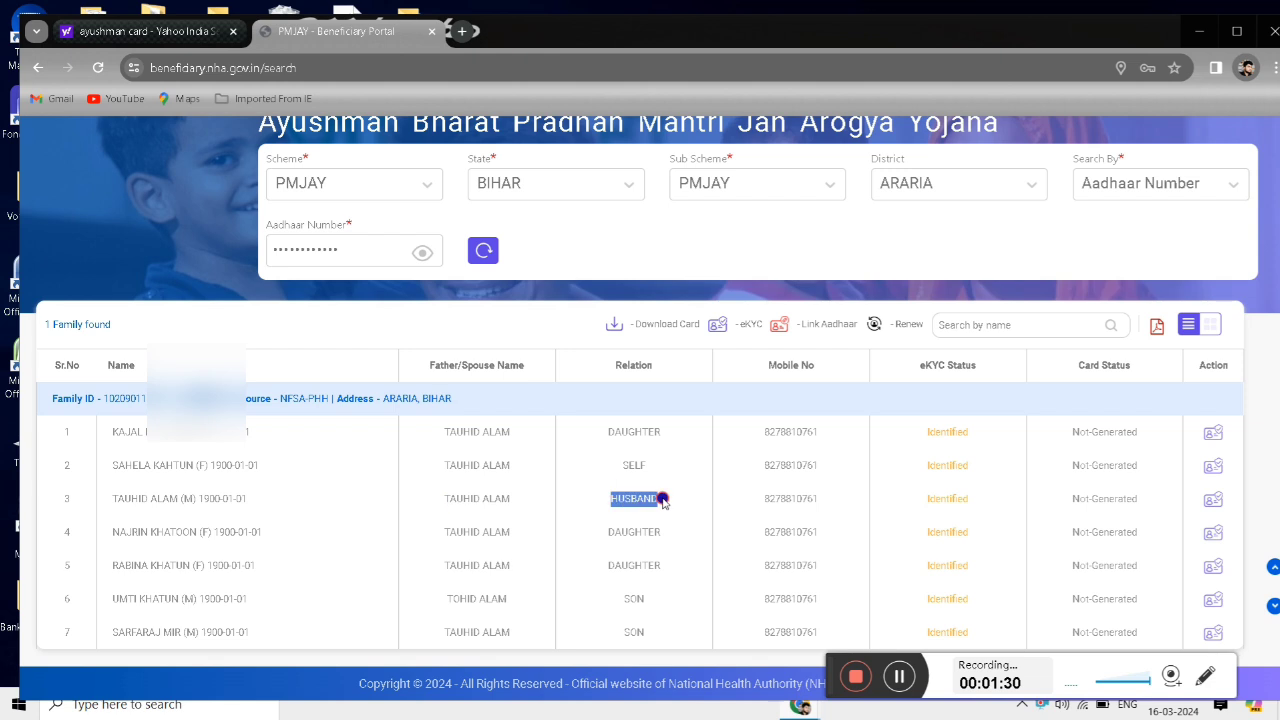
{"action": "left_click_drag", "start_coordinate": [760, 494], "coordinate": [829, 491]}
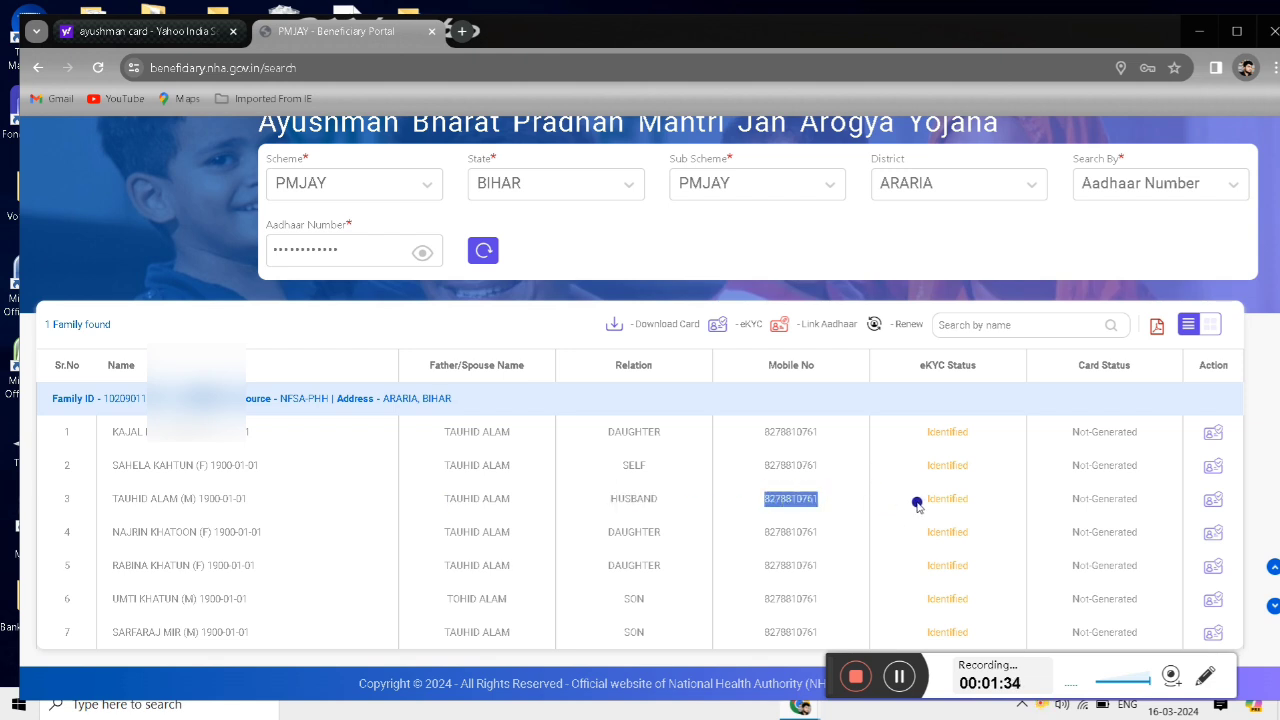
{"action": "left_click_drag", "start_coordinate": [917, 503], "coordinate": [978, 497]}
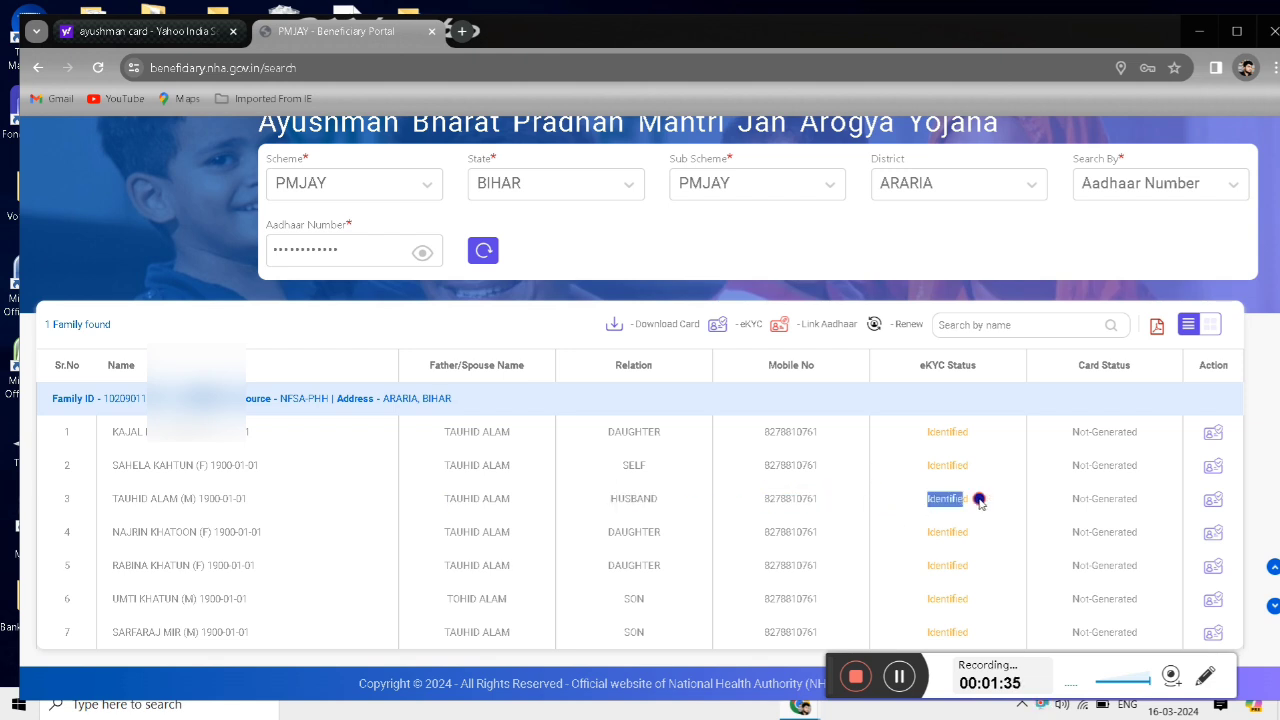
- Start e-KYC for the third member, verify his Aadhaar and consent to ABHA linking
{"action": "left_click", "coordinate": [1215, 505]}
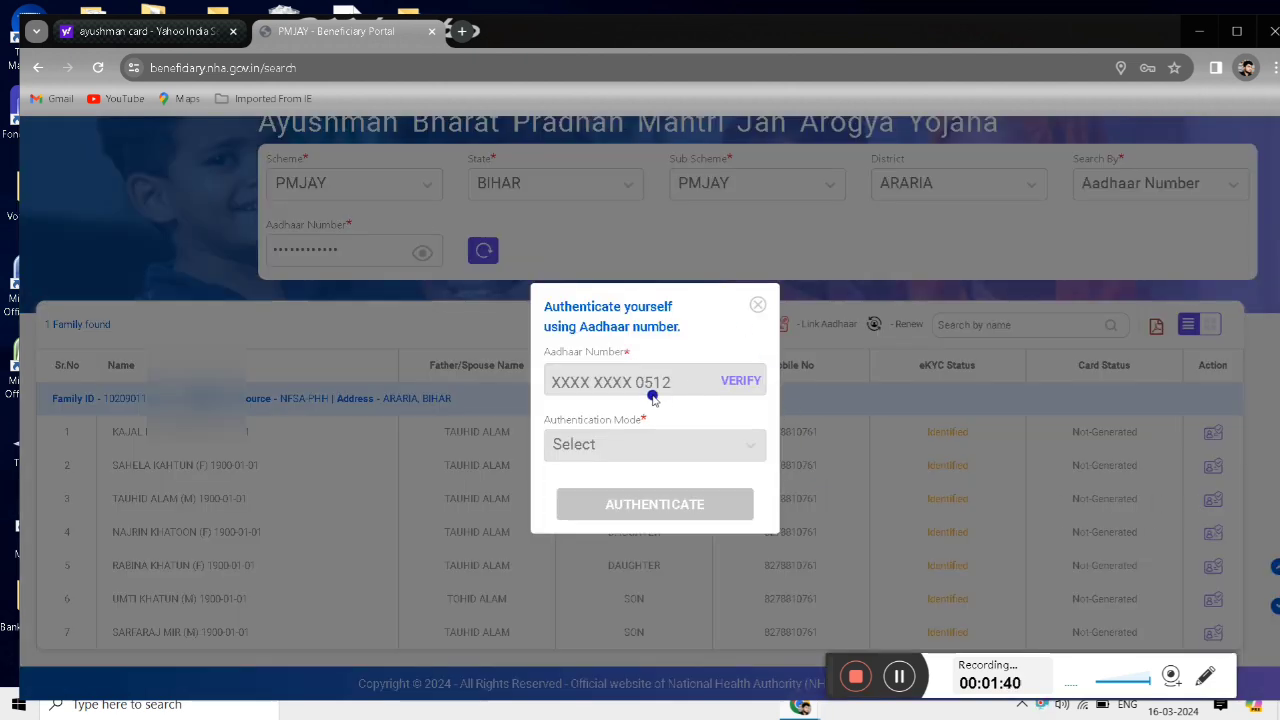
{"action": "left_click", "coordinate": [730, 384]}
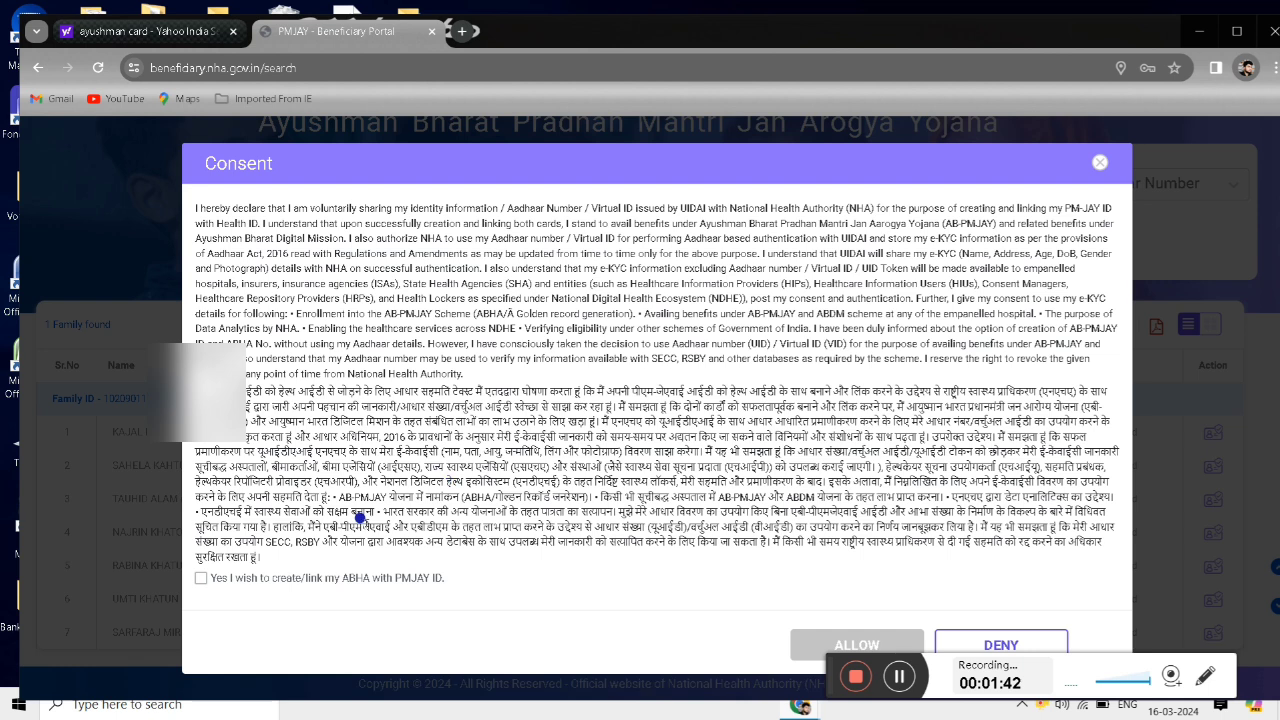
{"action": "left_click", "coordinate": [201, 578]}
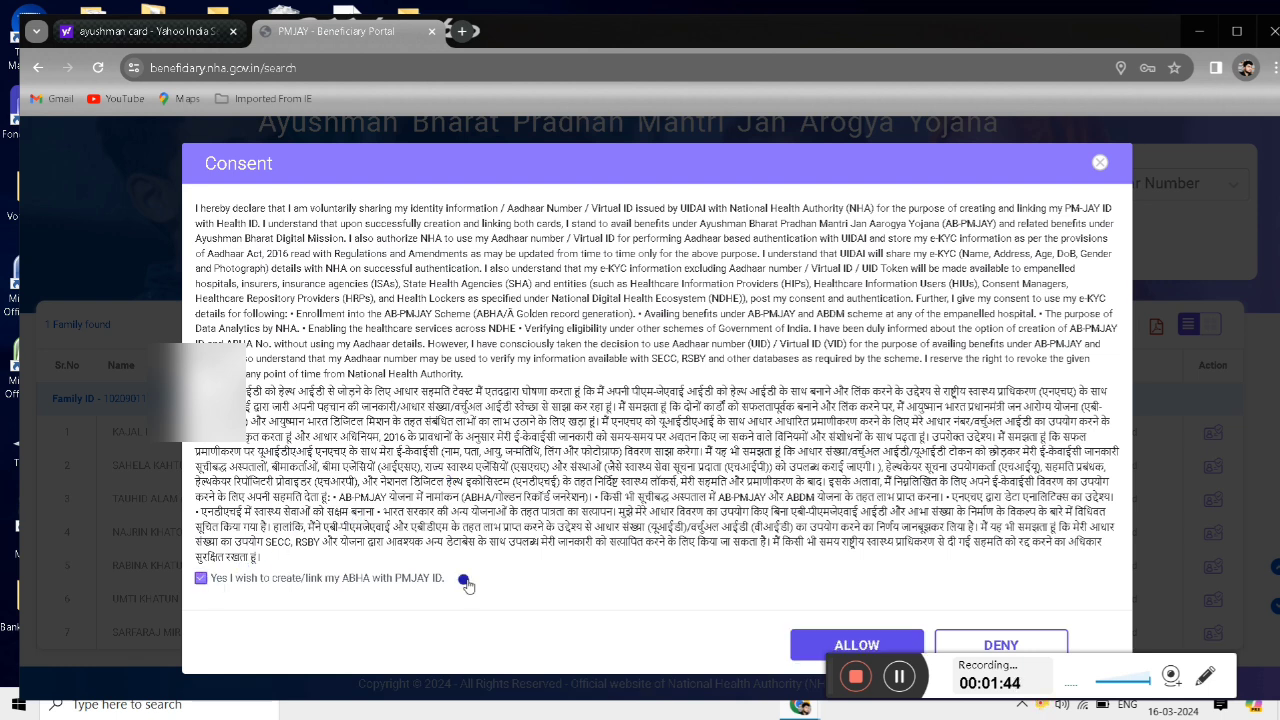
{"action": "left_click", "coordinate": [811, 646]}
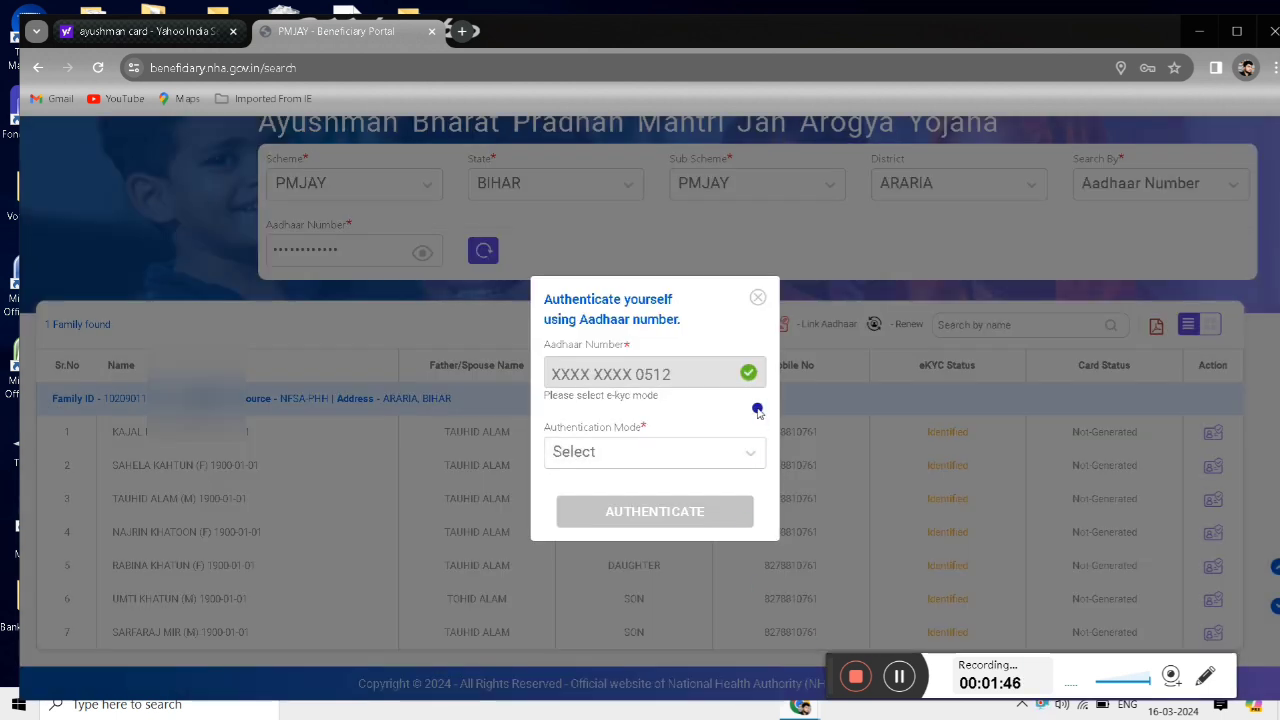
- Authenticate the husband using Aadhaar Fingerprint mode with the mobile OTP
{"action": "left_click", "coordinate": [753, 453]}
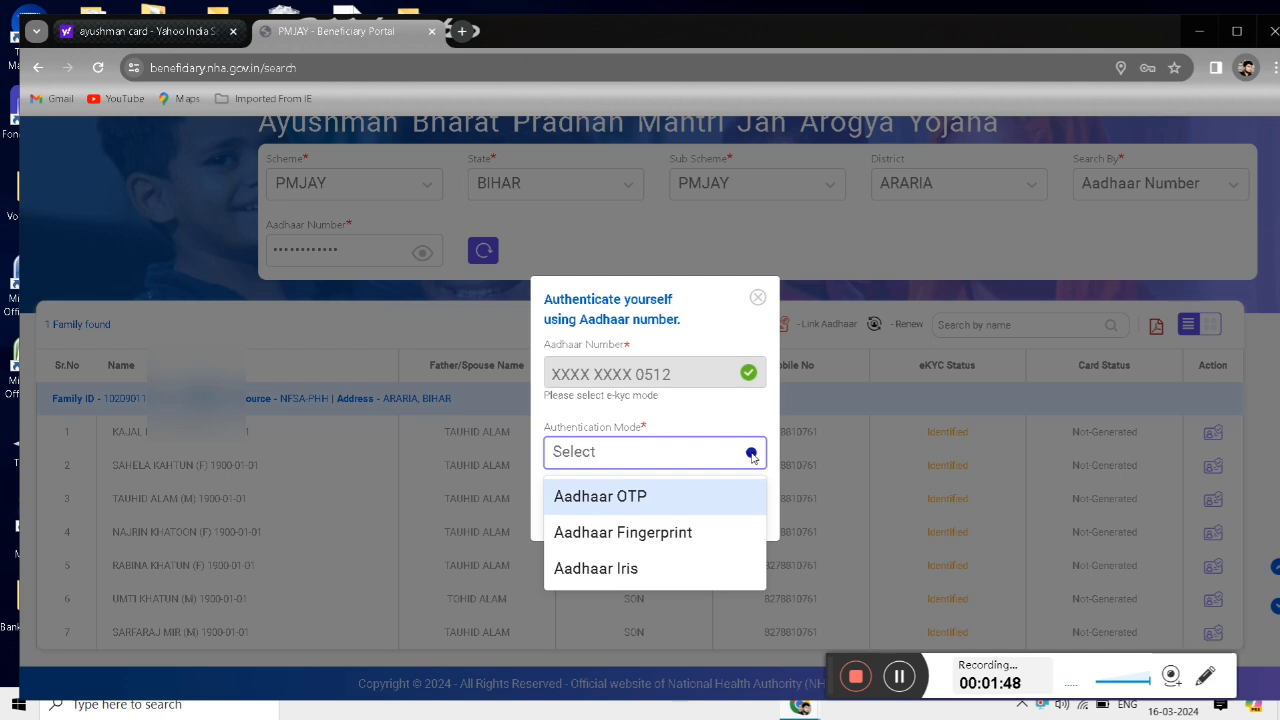
{"action": "left_click", "coordinate": [688, 539]}
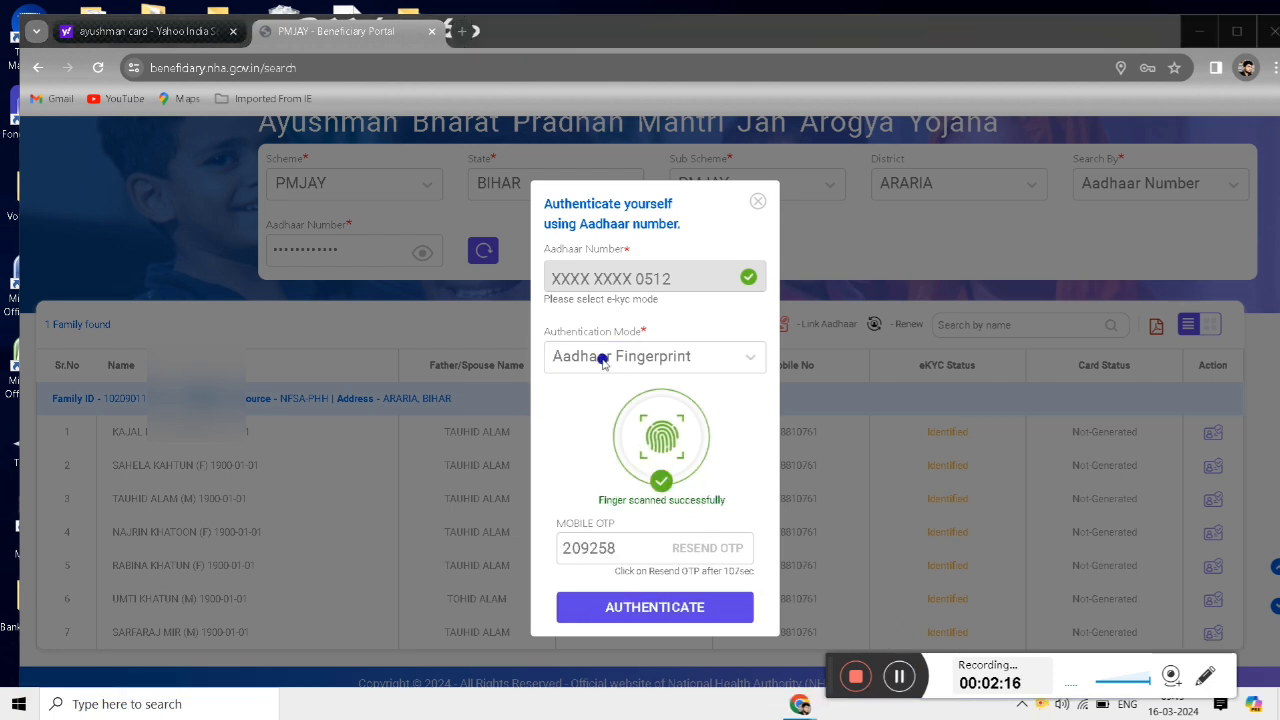
{"action": "left_click", "coordinate": [660, 619]}
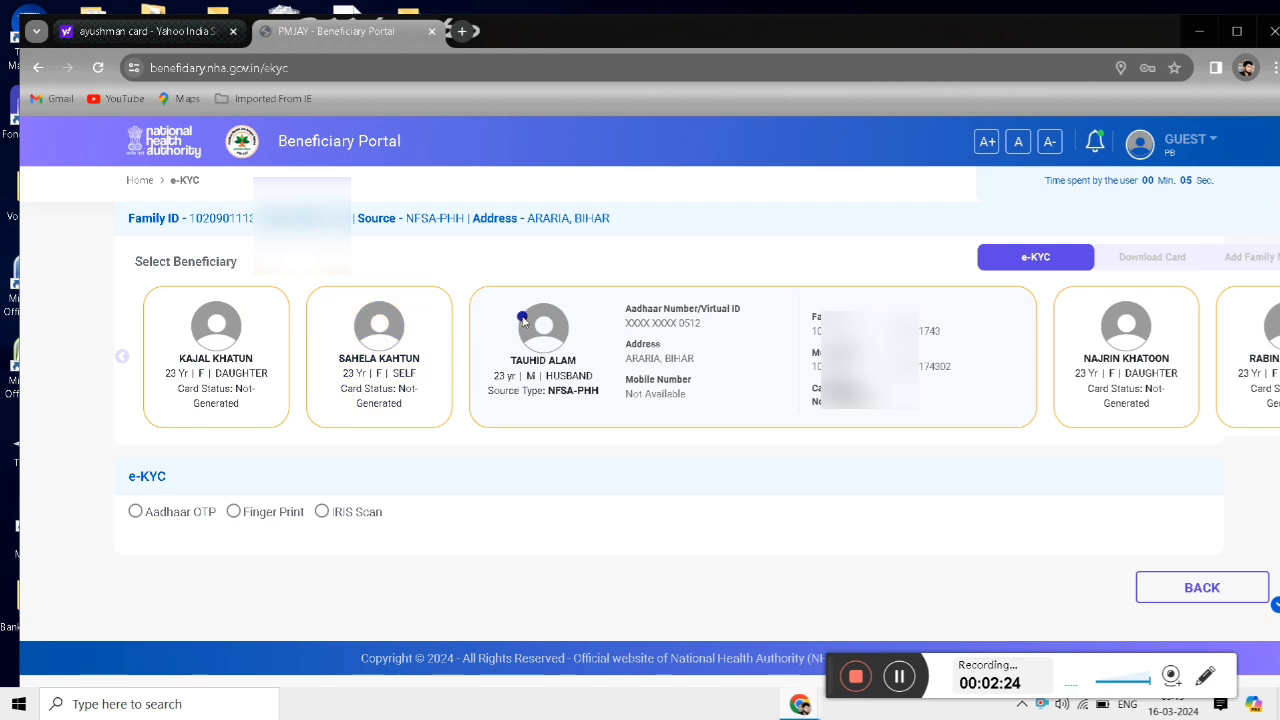
- Check the family ID and choose fingerprint e-KYC for the member
{"action": "left_click_drag", "start_coordinate": [189, 219], "coordinate": [395, 222]}
{"action": "left_click", "coordinate": [390, 222]}
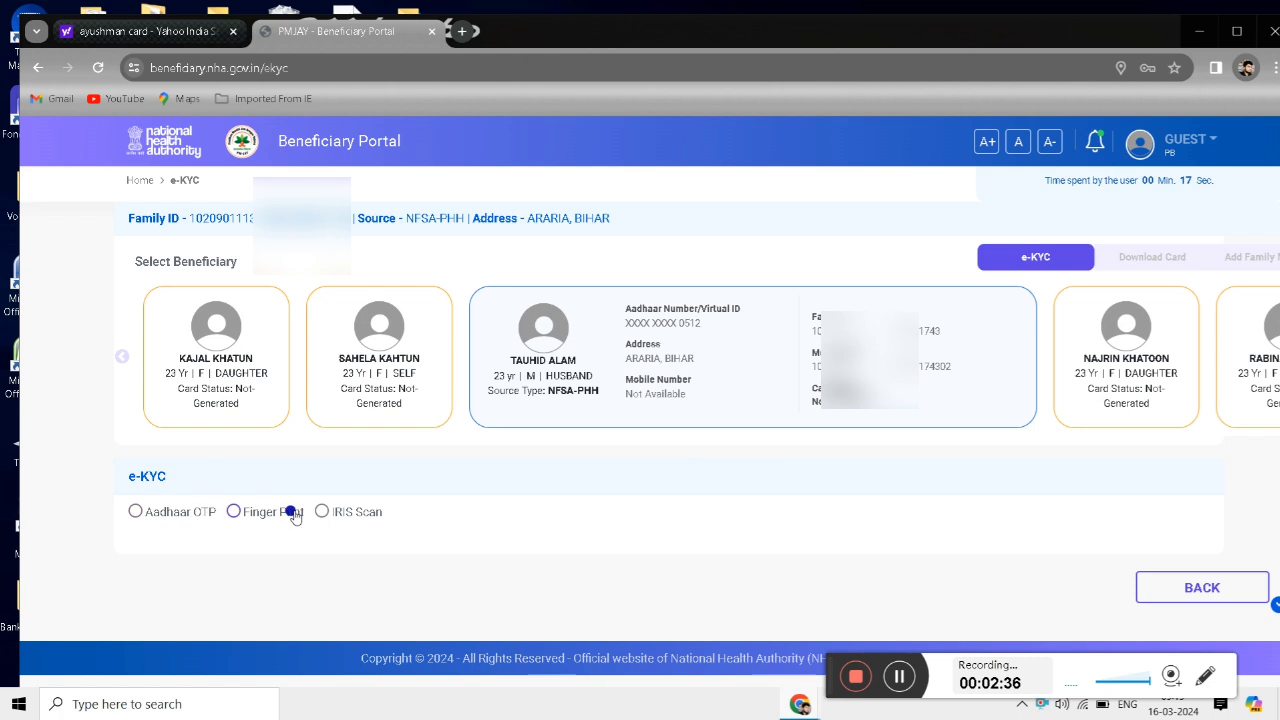
{"action": "left_click", "coordinate": [272, 513]}
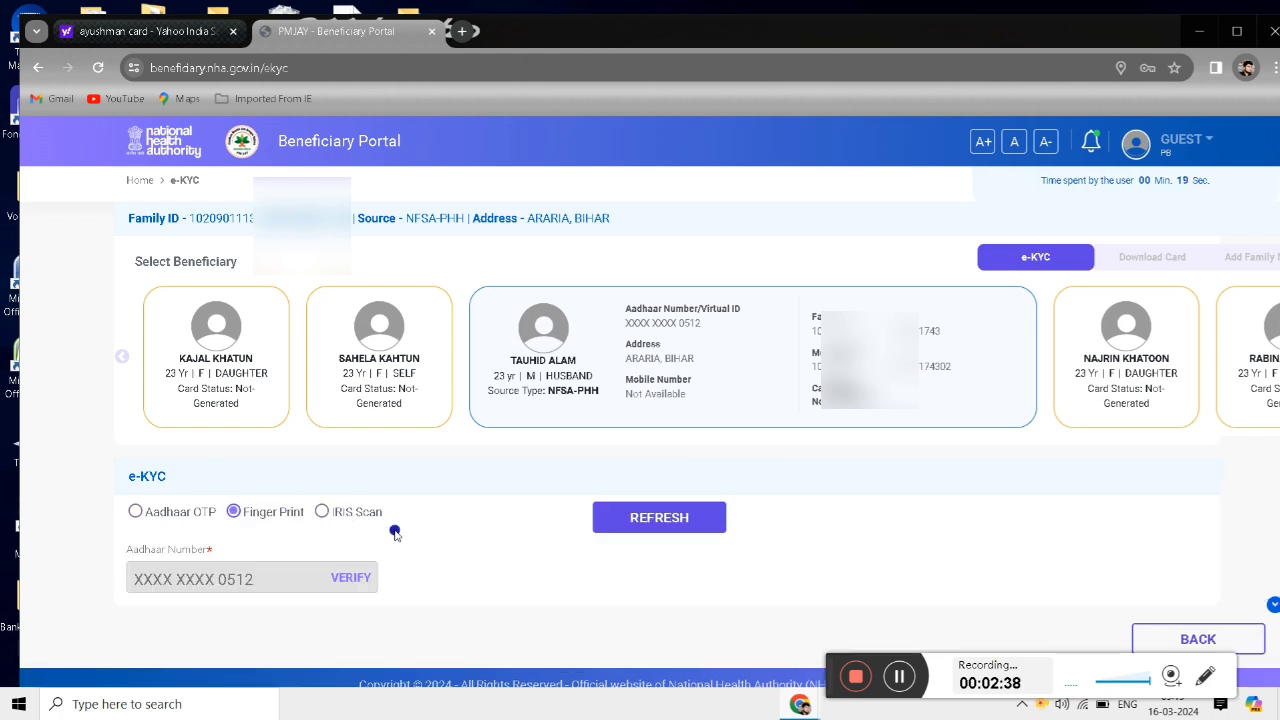
- Verify the member's Aadhaar number and consent to ABHA creation/linking
{"action": "left_click", "coordinate": [349, 579]}
{"action": "left_click", "coordinate": [201, 580]}
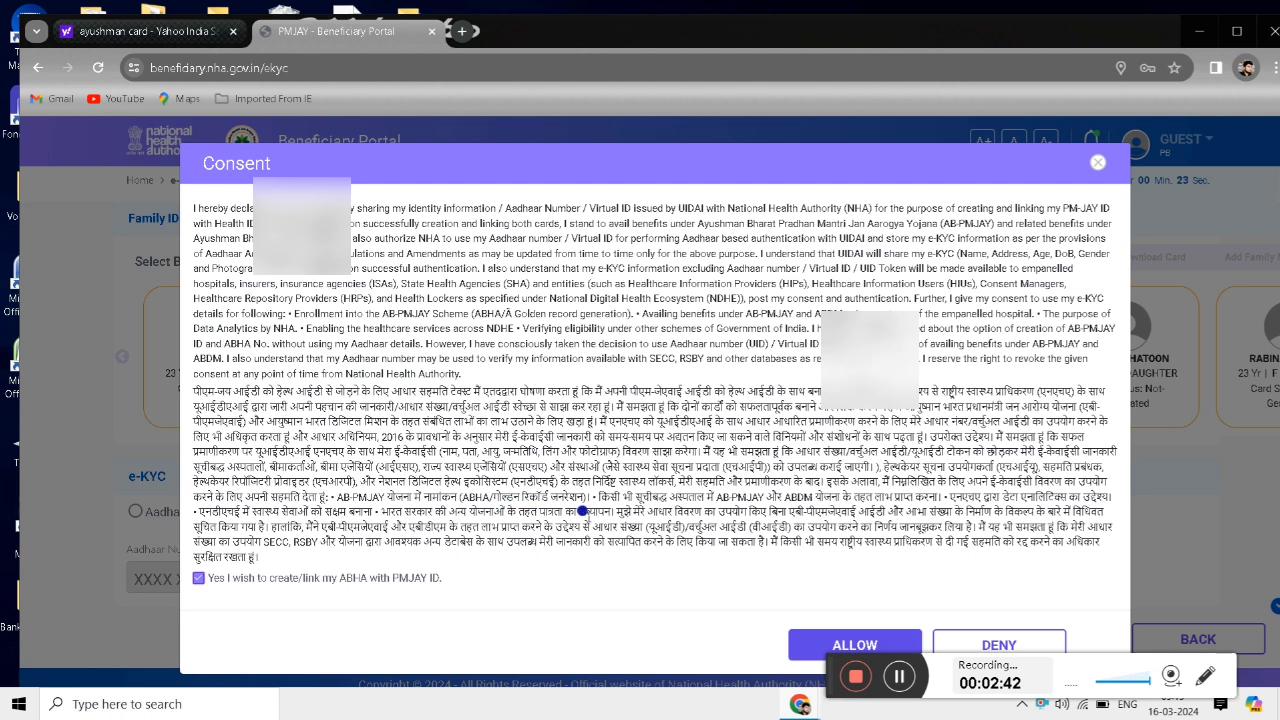
{"action": "left_click", "coordinate": [797, 650]}
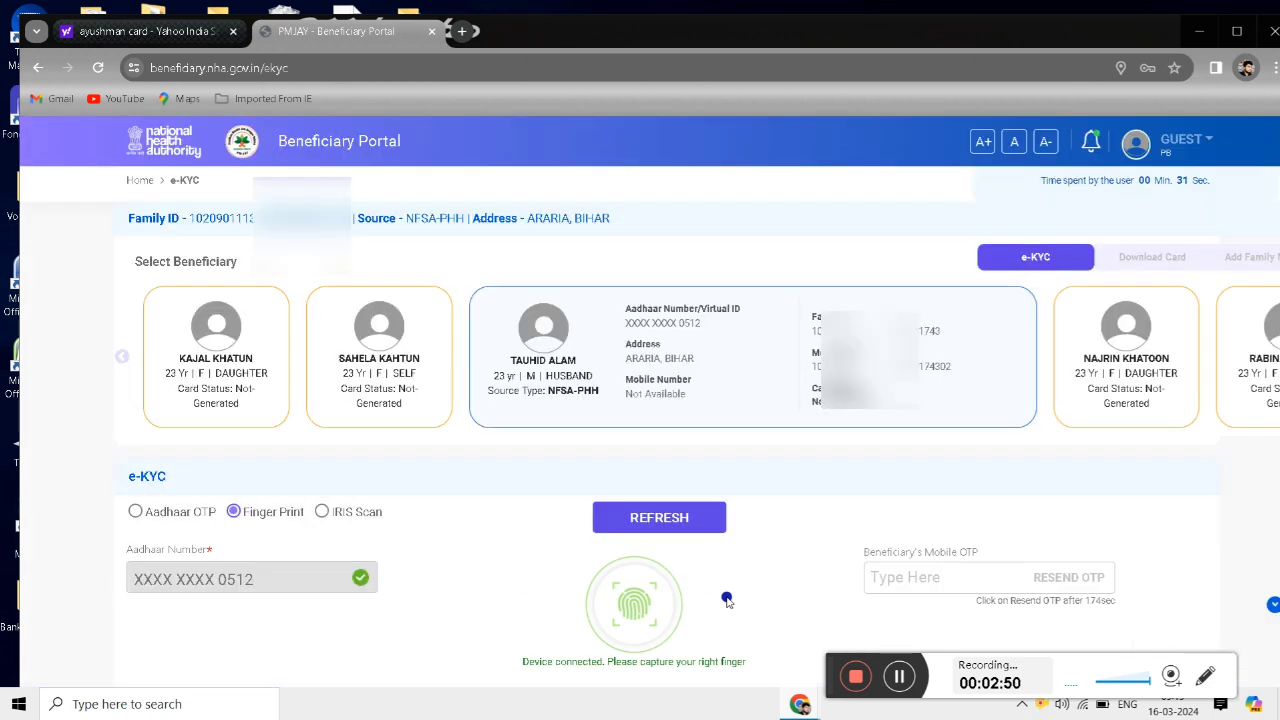
- Capture the fingerprint and the beneficiary's photo, then accept the photo
{"action": "left_click", "coordinate": [900, 678]}
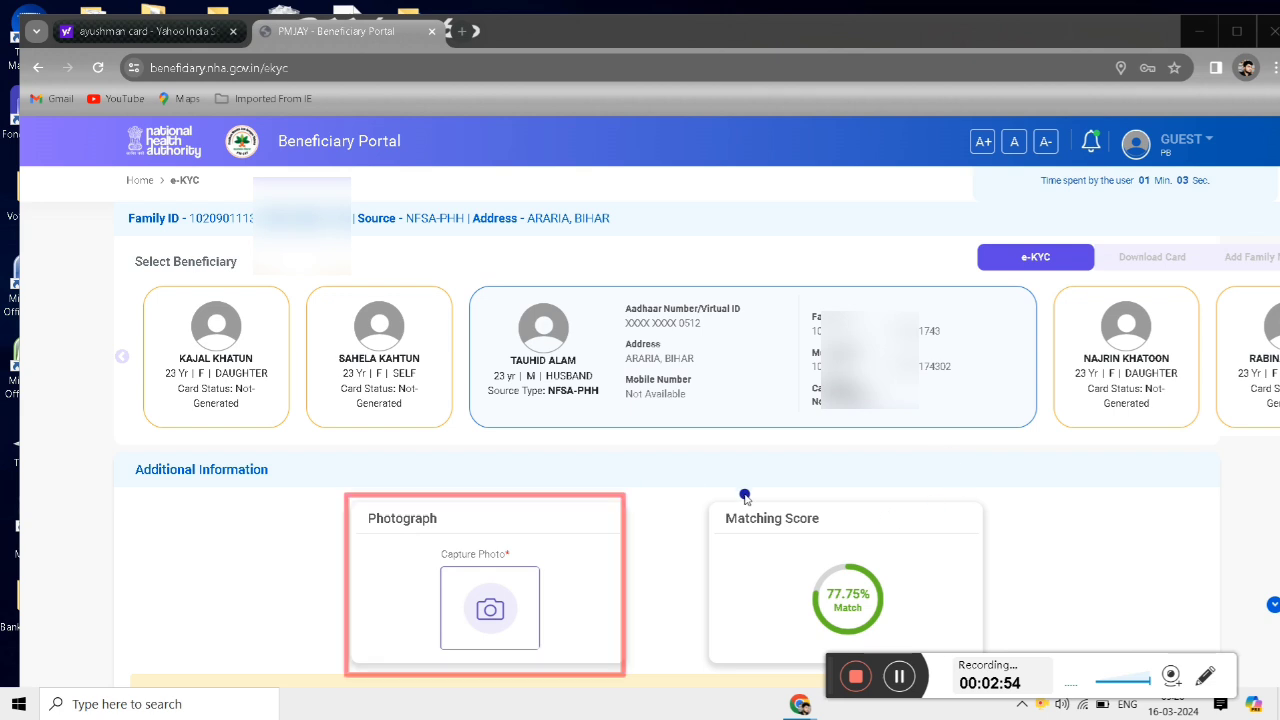
{"action": "left_click", "coordinate": [900, 678]}
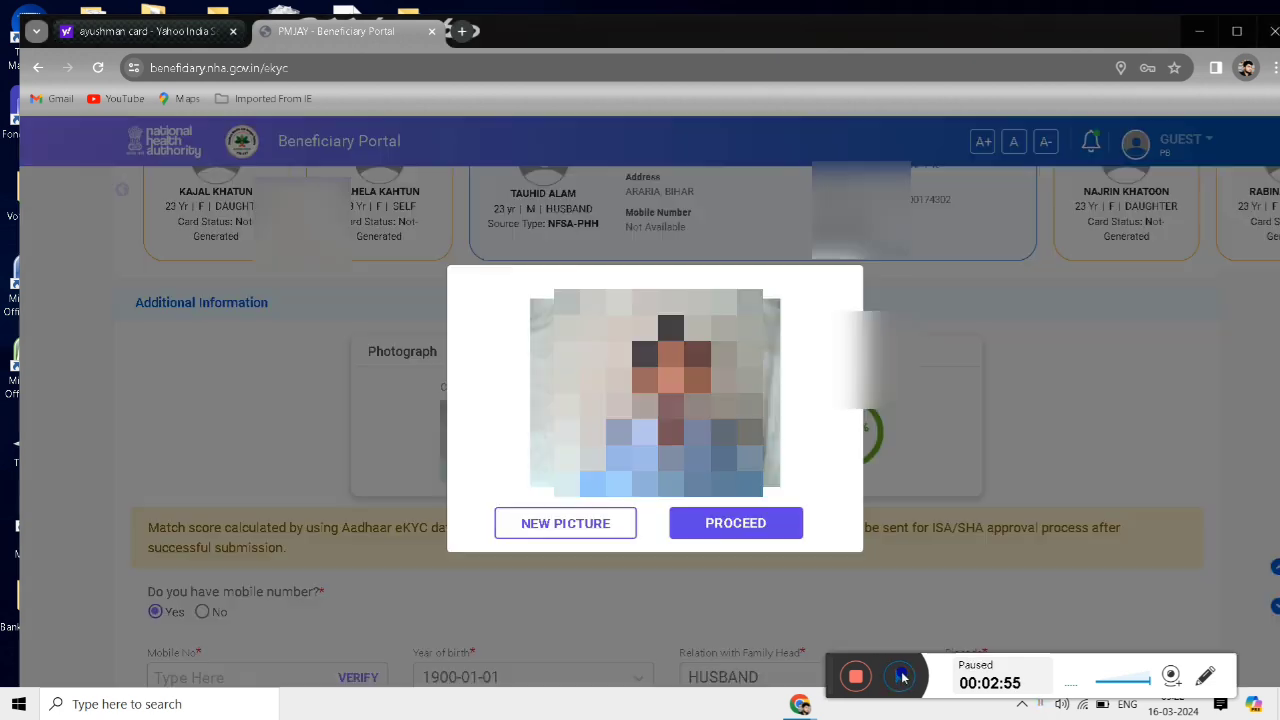
{"action": "left_click", "coordinate": [900, 678]}
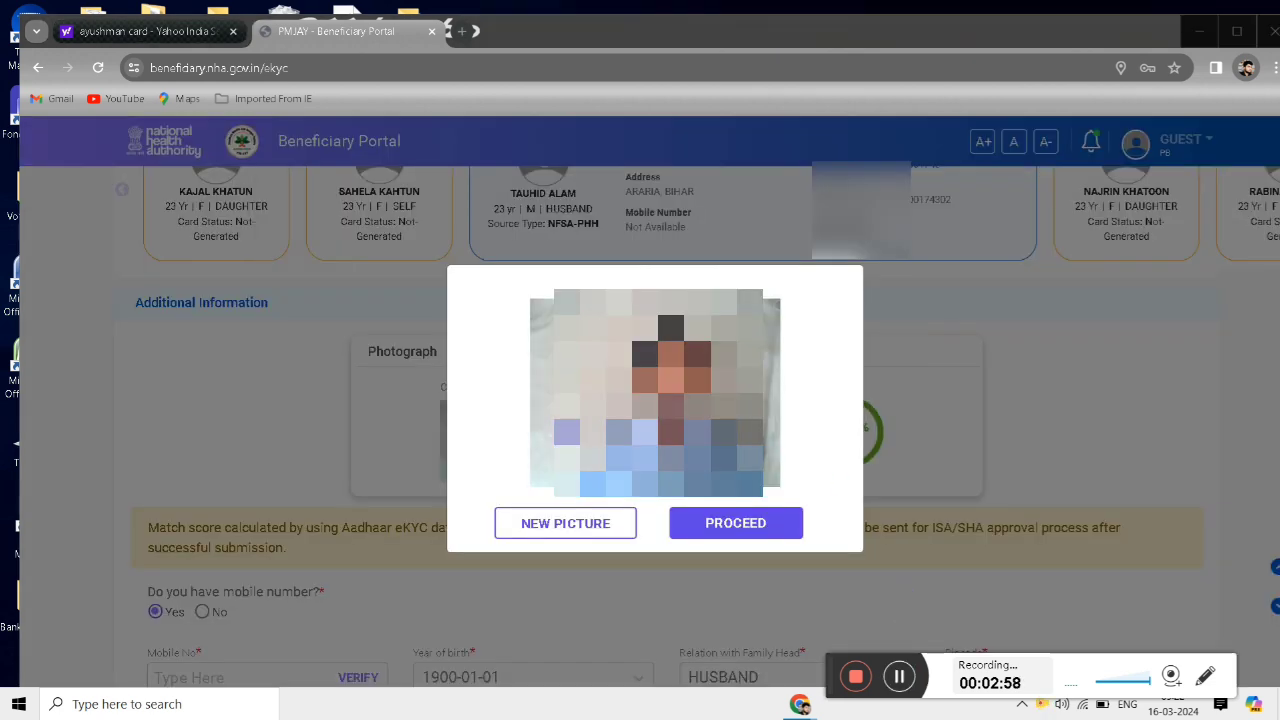
{"action": "left_click", "coordinate": [724, 524]}
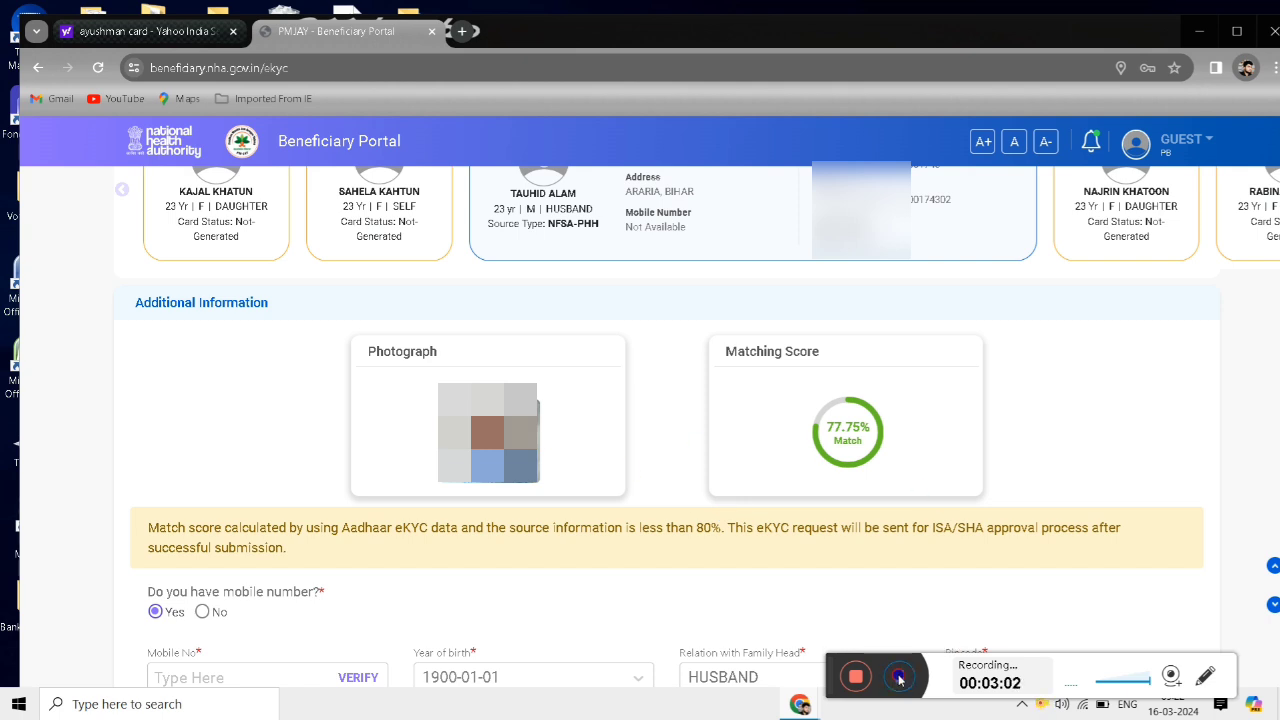
- Answer Yes to the question about having a mobile number
{"action": "scroll", "coordinate": [806, 500], "scroll_direction": "down", "scroll_amount": 3}
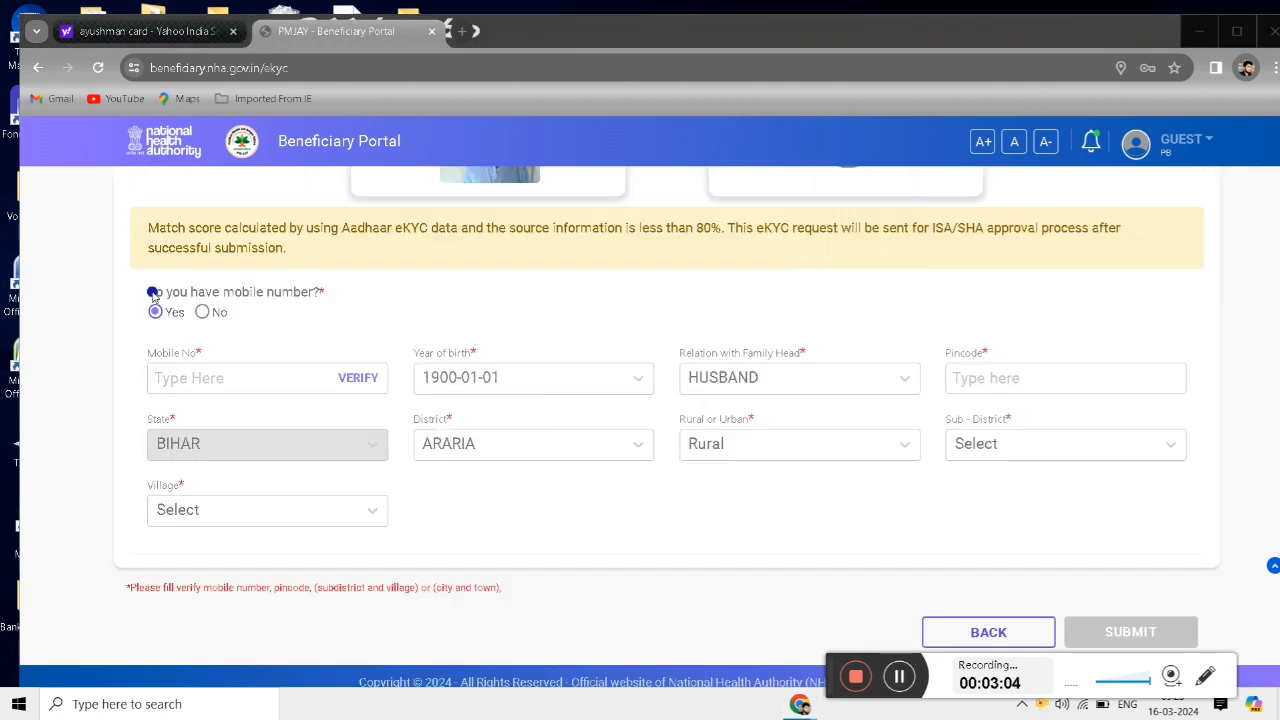
{"action": "left_click_drag", "start_coordinate": [153, 294], "coordinate": [289, 294]}
{"action": "left_click", "coordinate": [201, 312]}
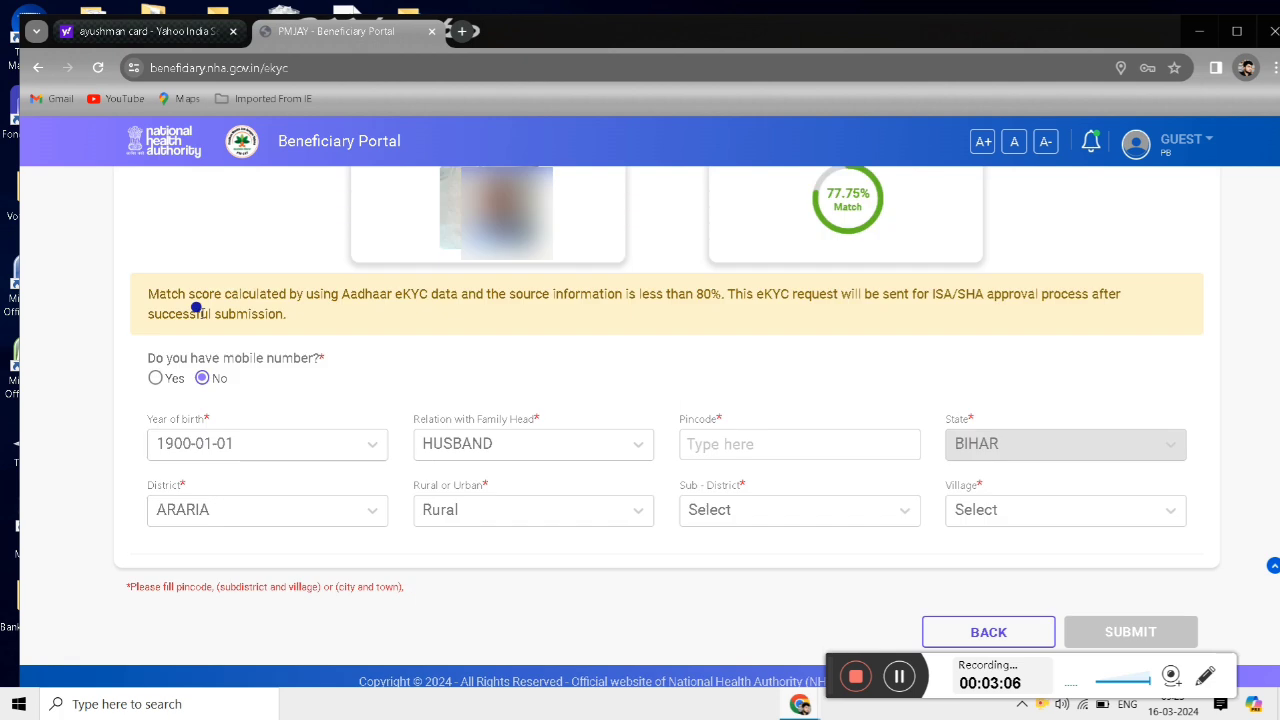
{"action": "left_click", "coordinate": [155, 380]}
{"action": "left_click", "coordinate": [228, 446]}
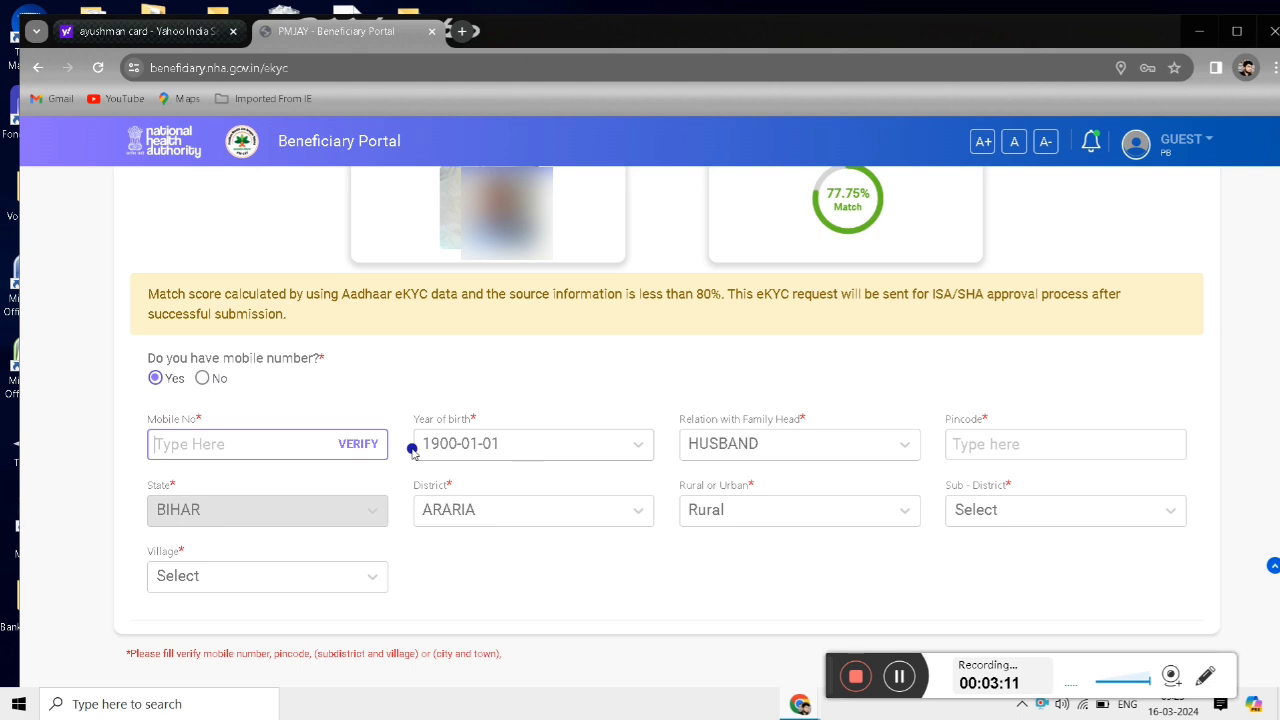
- Keep HUSBAND as relation with family head and enter the beneficiary's pincode
{"action": "left_click", "coordinate": [729, 443]}
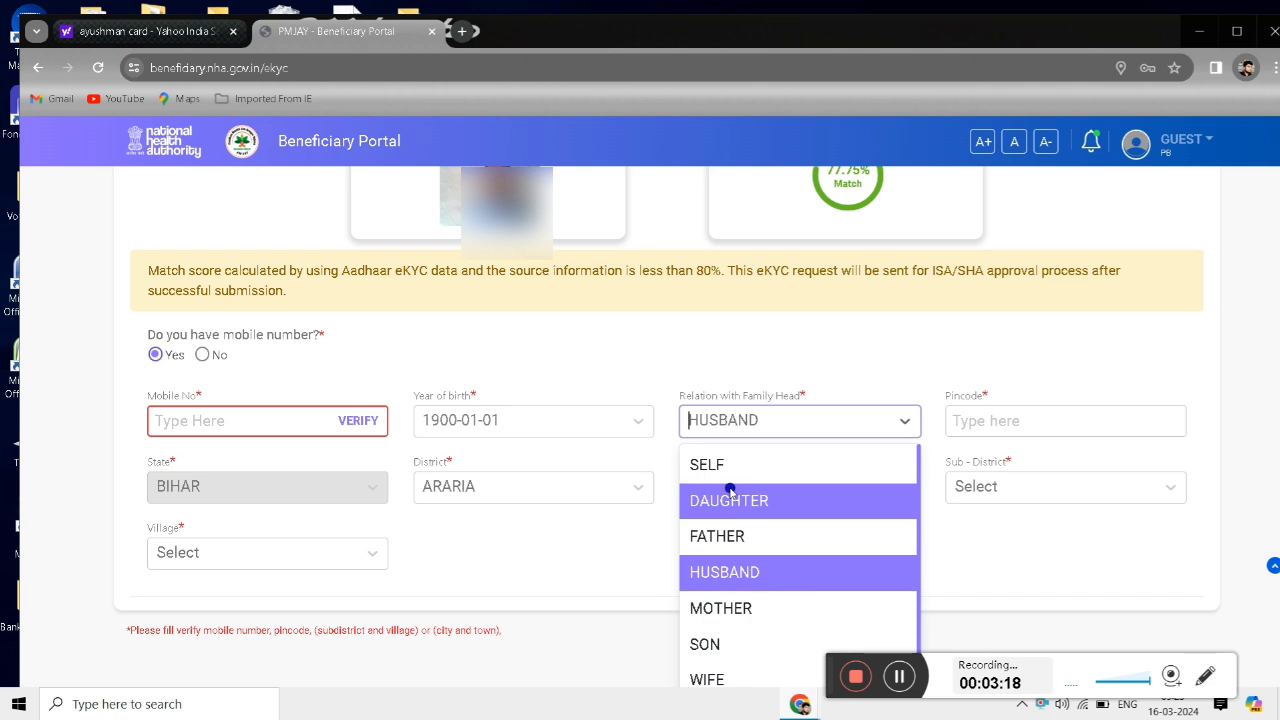
{"action": "left_click", "coordinate": [727, 573]}
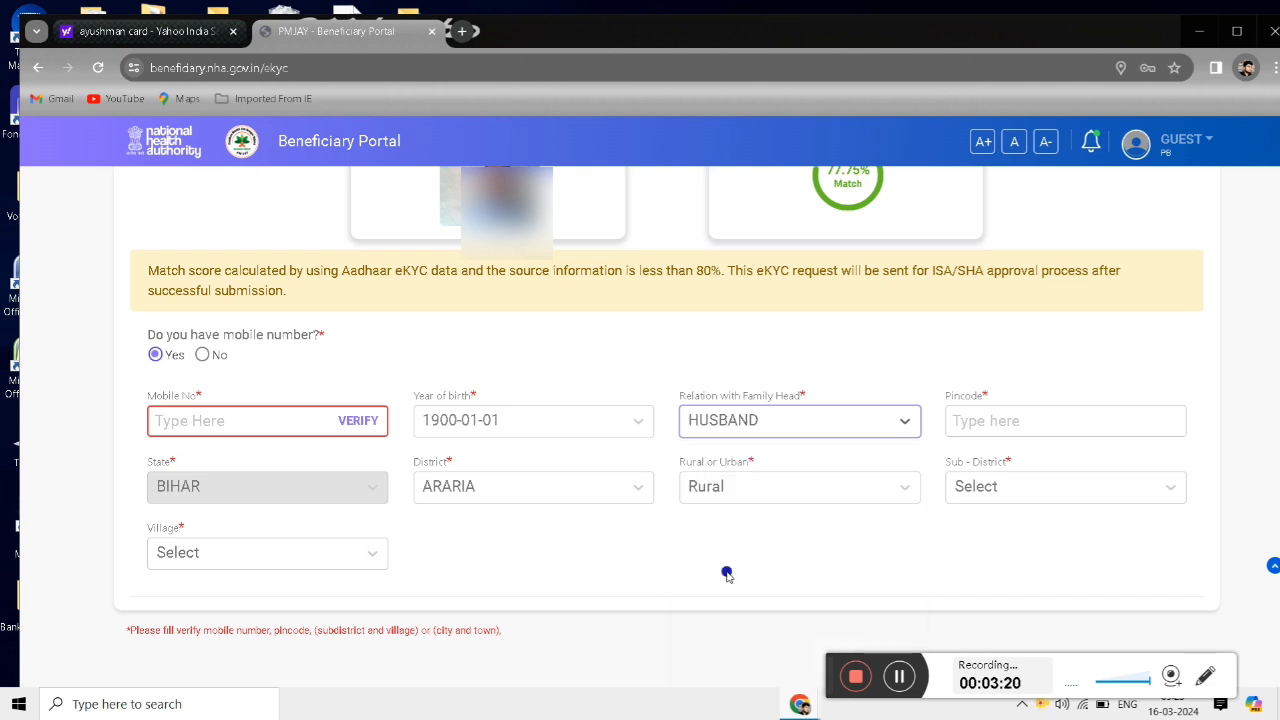
{"action": "left_click", "coordinate": [971, 412]}
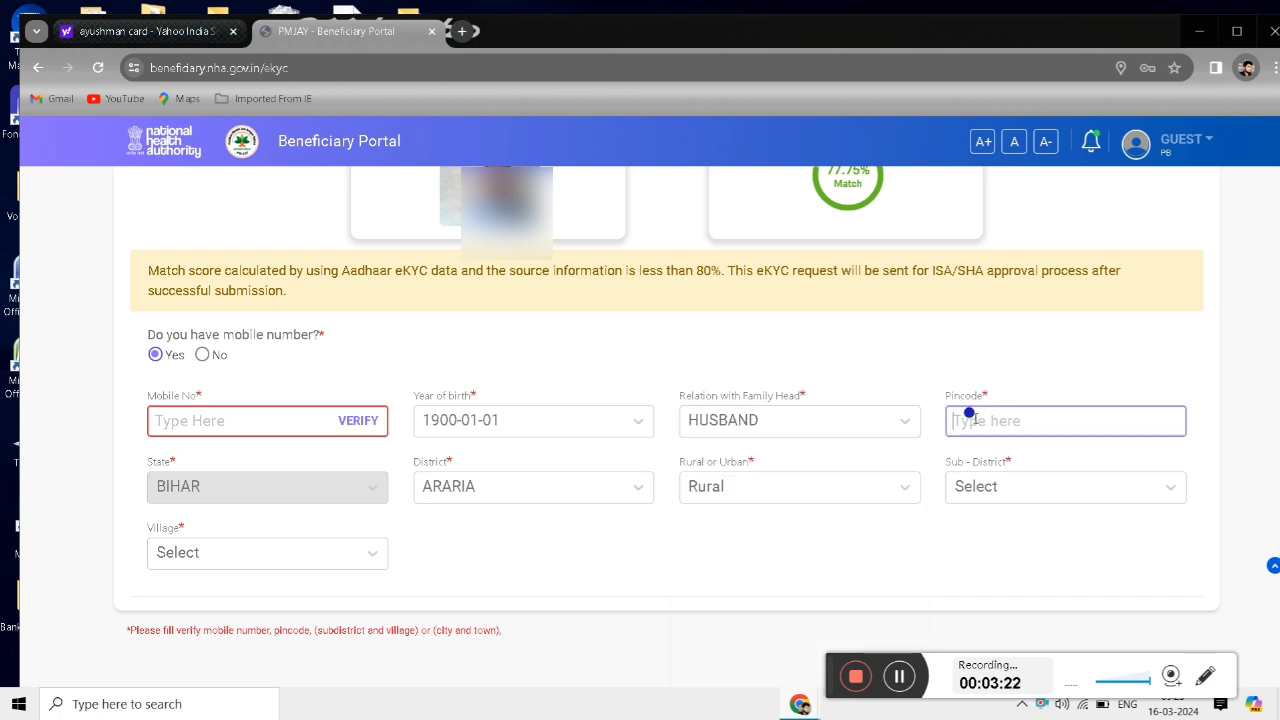
{"action": "type", "text": "8543"}
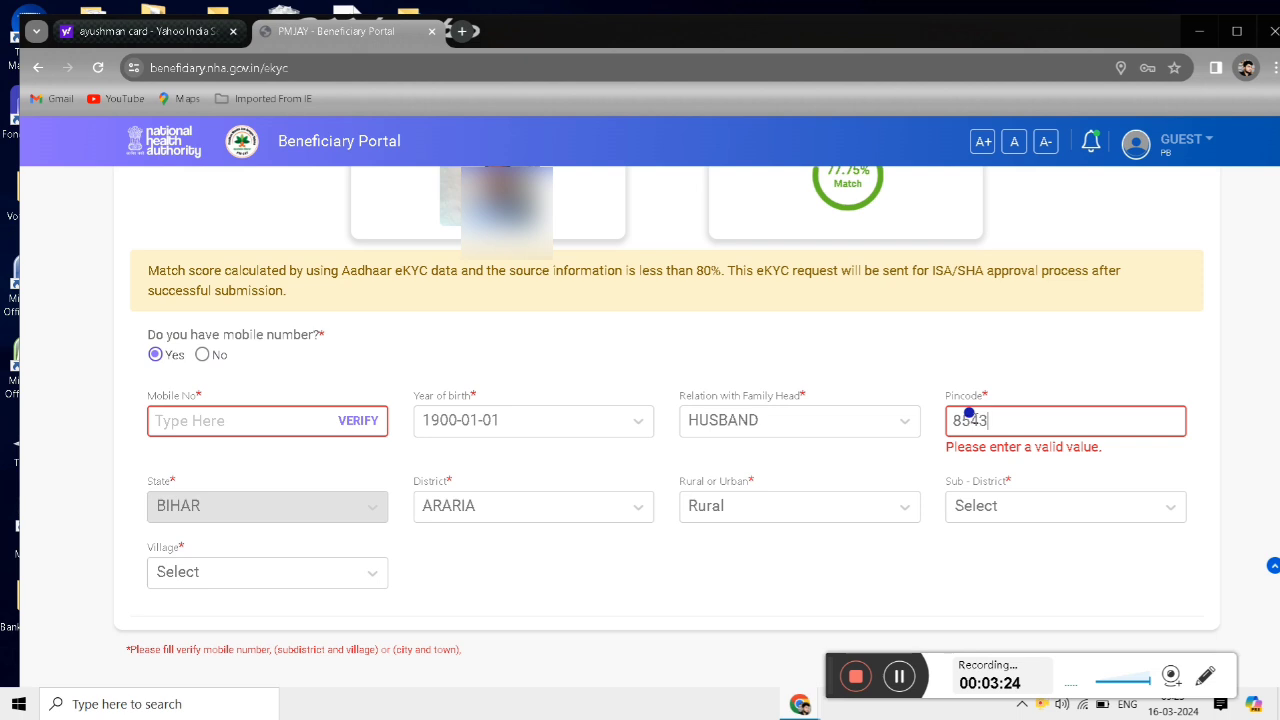
{"action": "type", "text": "18"}
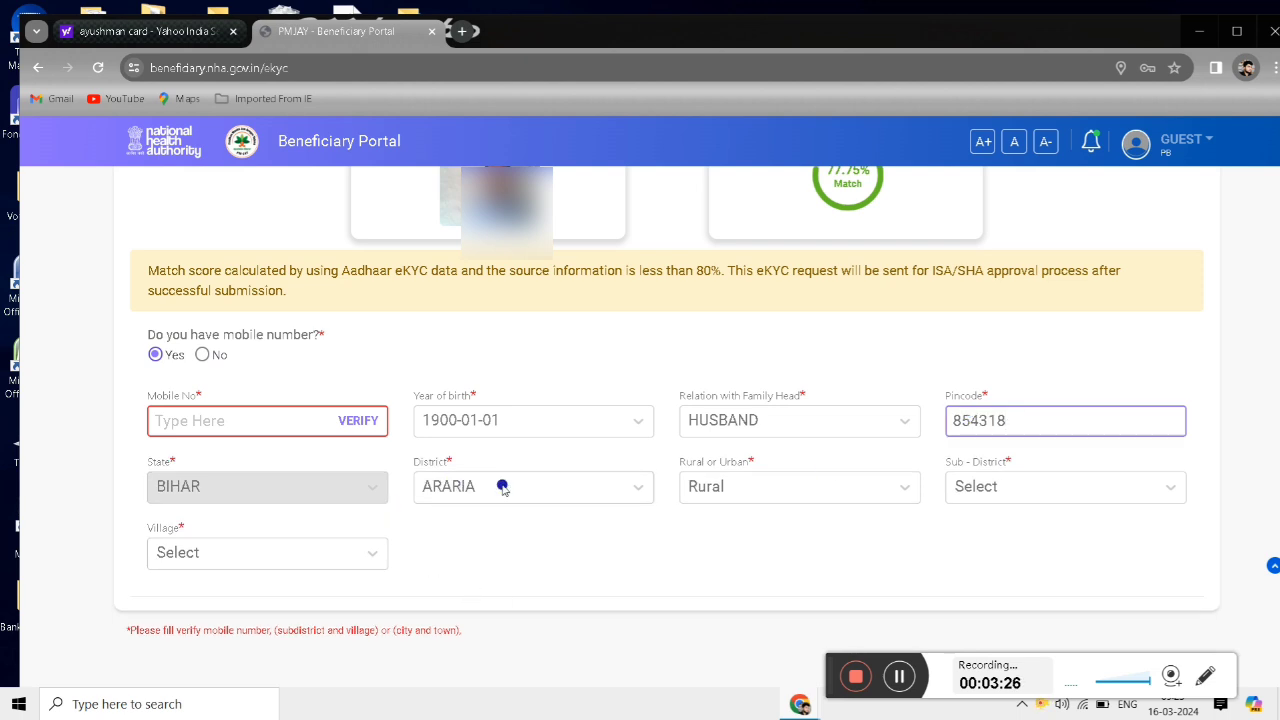
- Set address district ARARIA, area Rural, sub-district FORBESGANJ, and select the beneficiary's village
{"action": "left_click", "coordinate": [597, 487]}
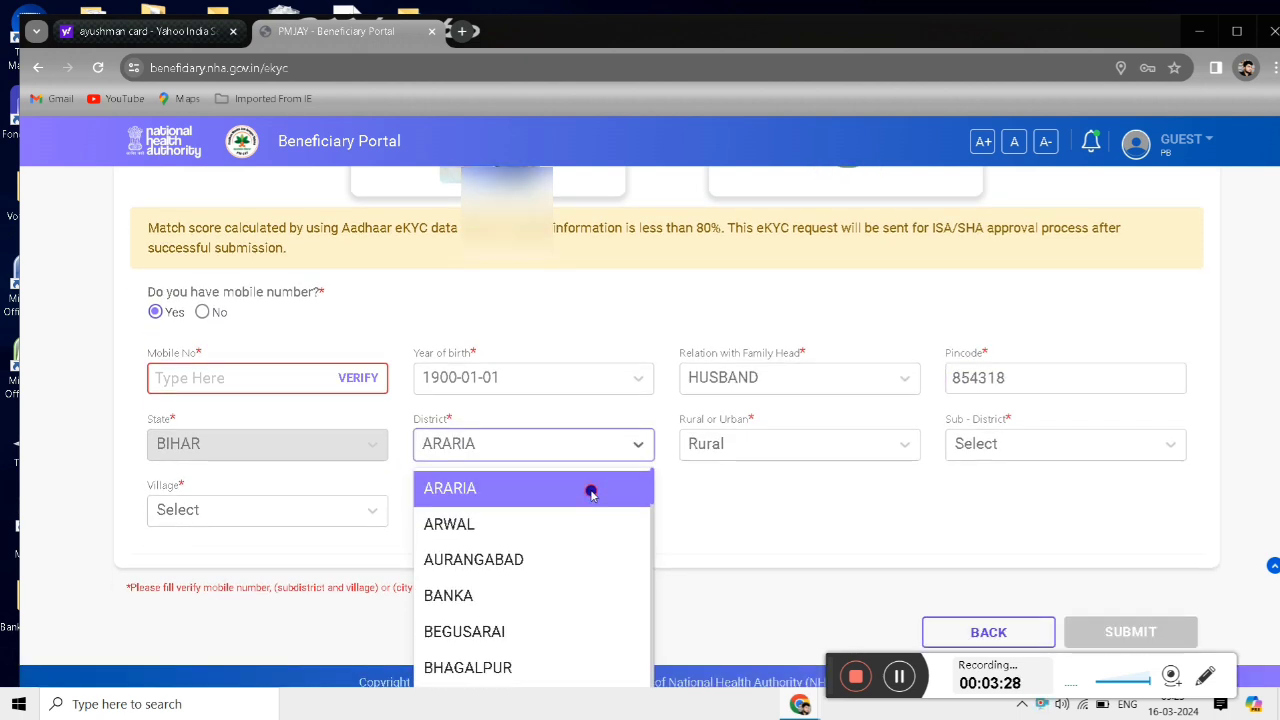
{"action": "left_click", "coordinate": [591, 493]}
{"action": "left_click", "coordinate": [776, 452]}
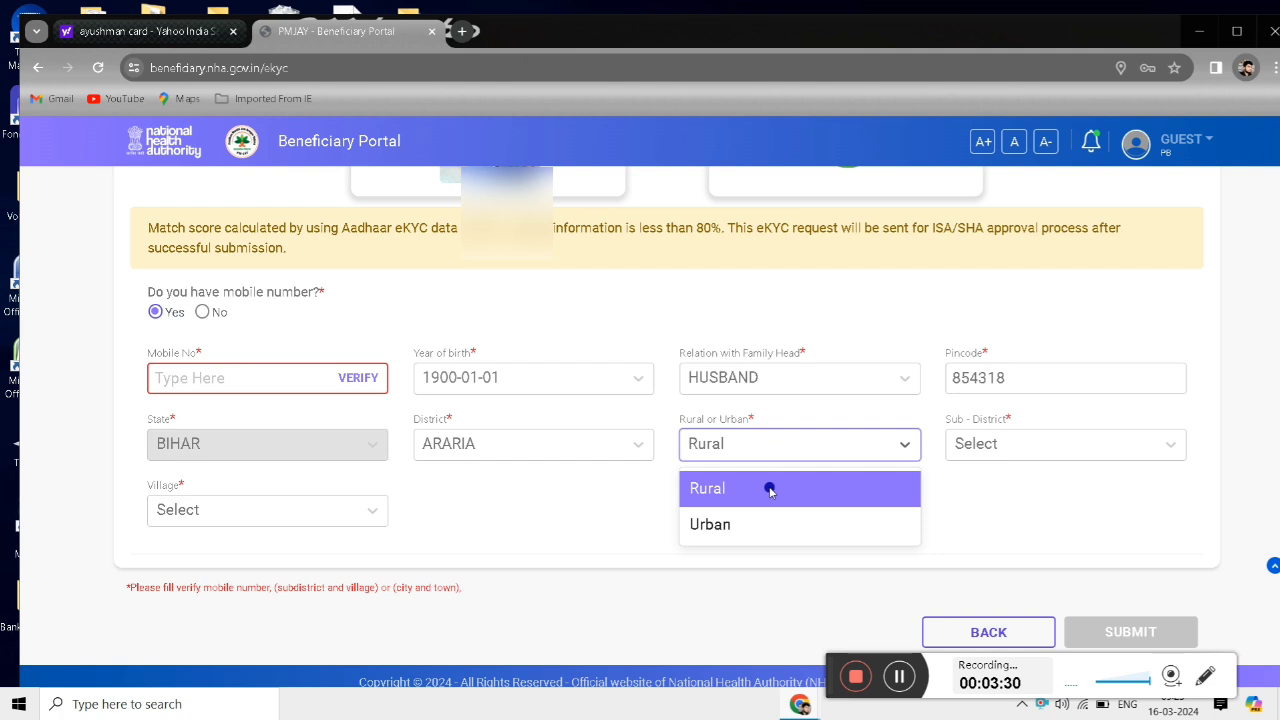
{"action": "left_click", "coordinate": [769, 493]}
{"action": "left_click", "coordinate": [975, 452]}
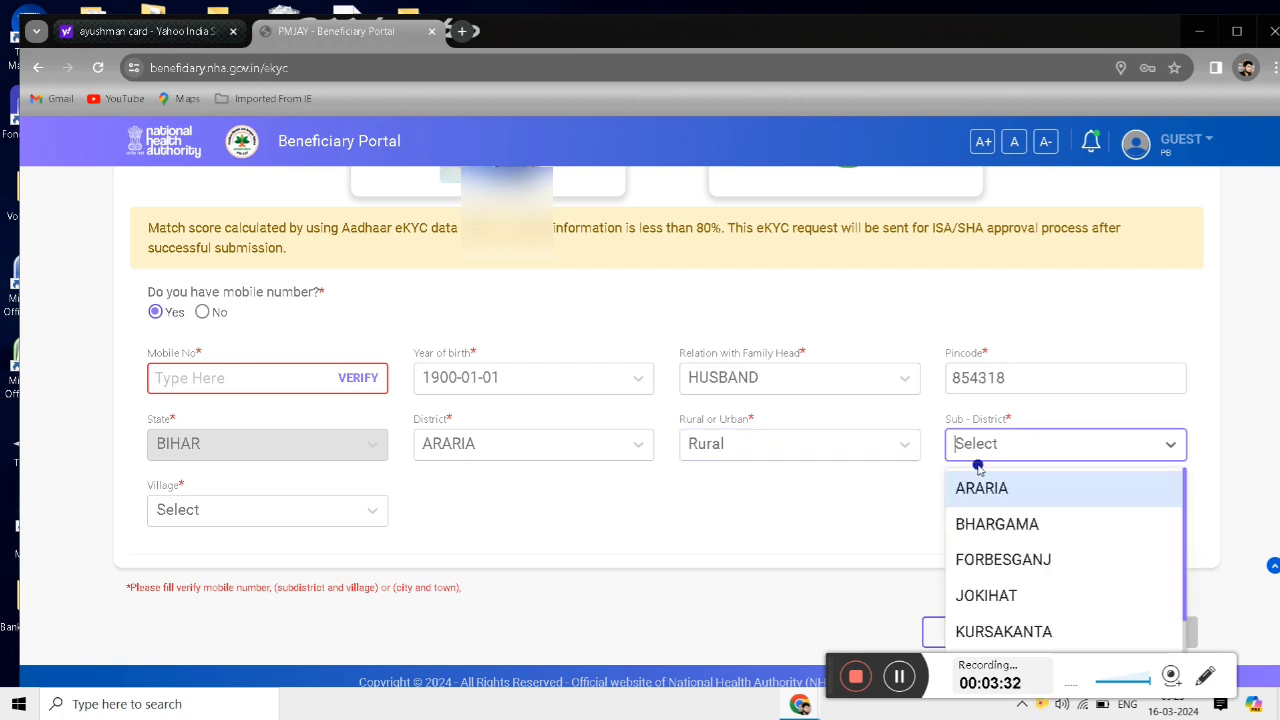
{"action": "left_click", "coordinate": [997, 558]}
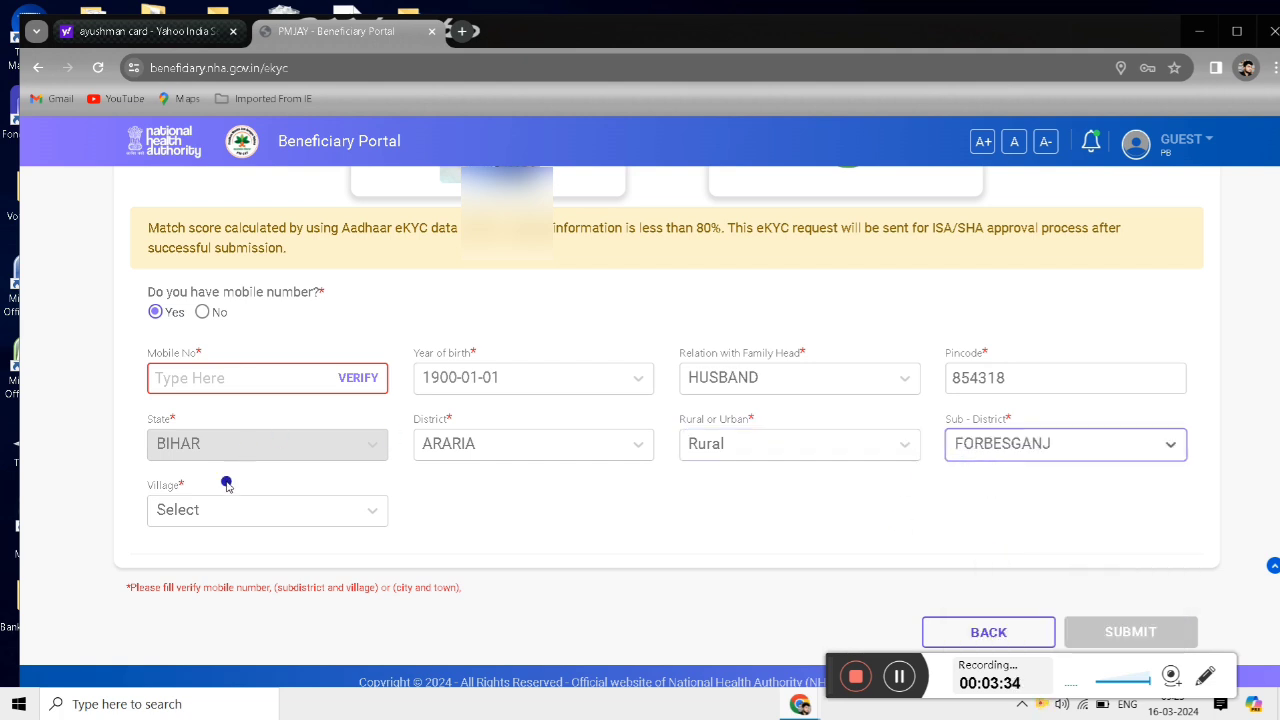
{"action": "left_click", "coordinate": [209, 511]}
{"action": "scroll", "coordinate": [215, 597], "scroll_direction": "down", "scroll_amount": 15}
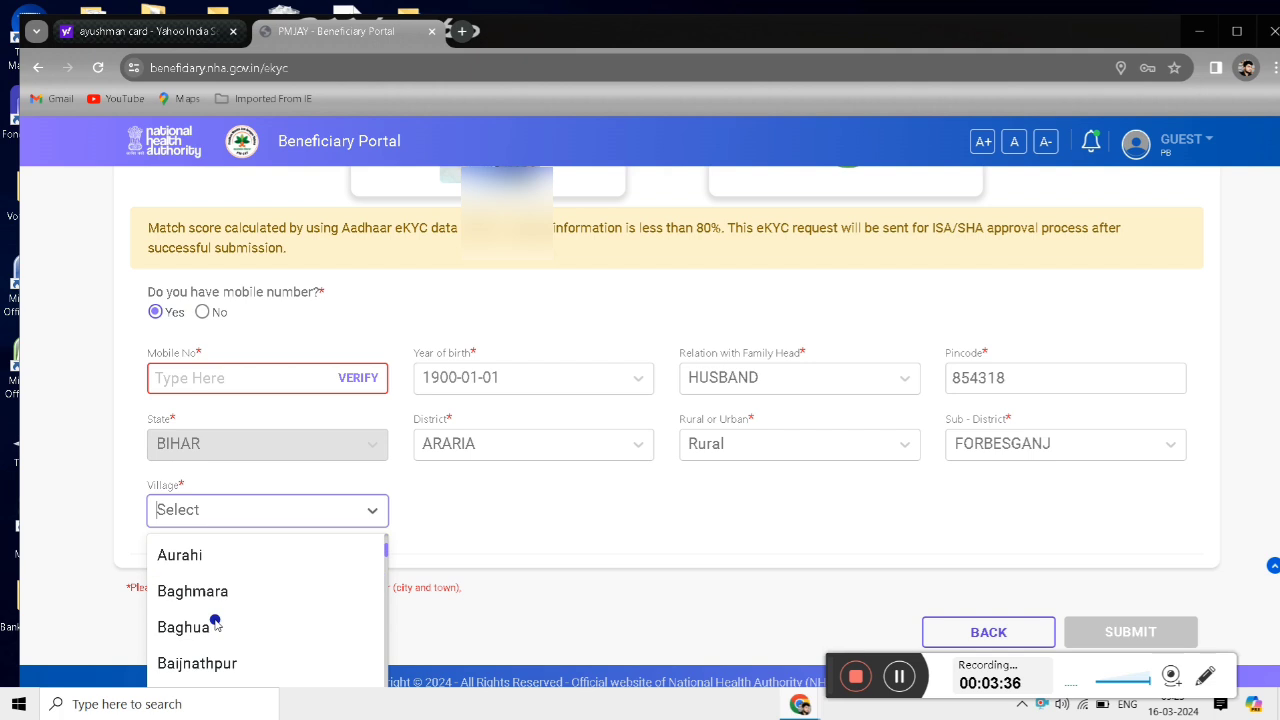
{"action": "scroll", "coordinate": [215, 622], "scroll_direction": "down", "scroll_amount": 20}
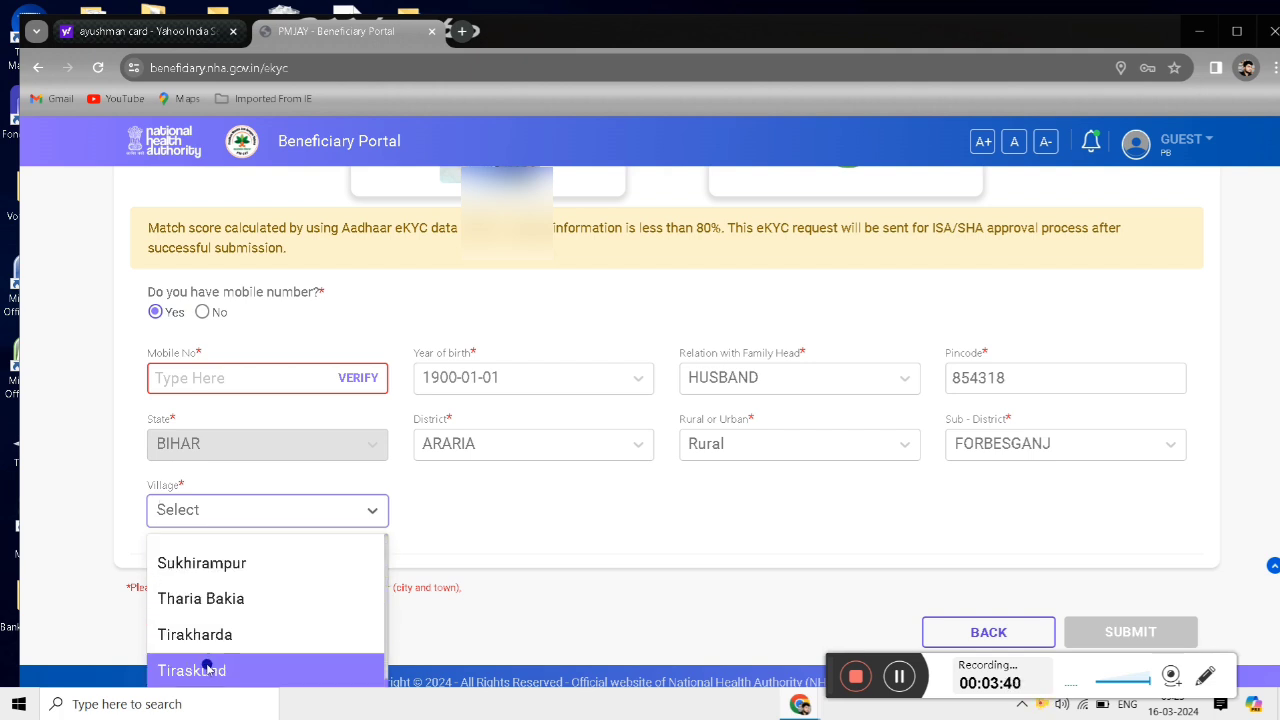
{"action": "left_click", "coordinate": [207, 669]}
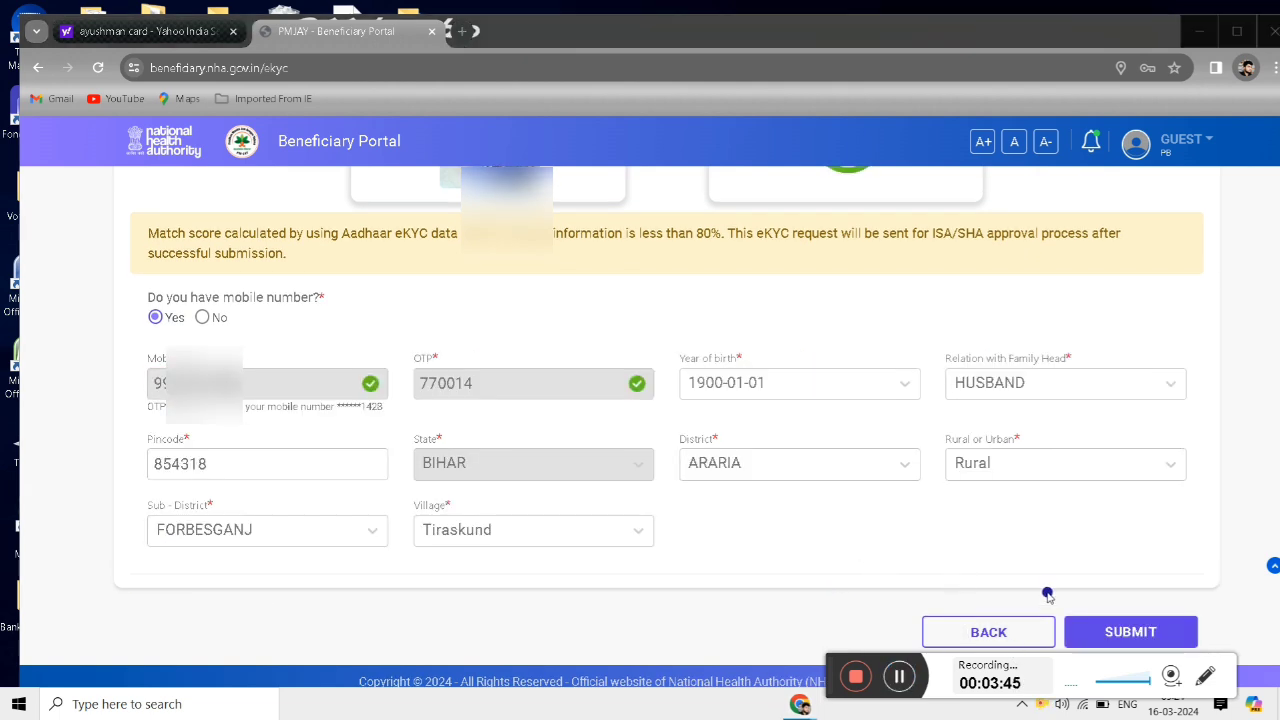
- Submit the husband's e-KYC form and confirm the completion message
{"action": "left_click", "coordinate": [1120, 630]}
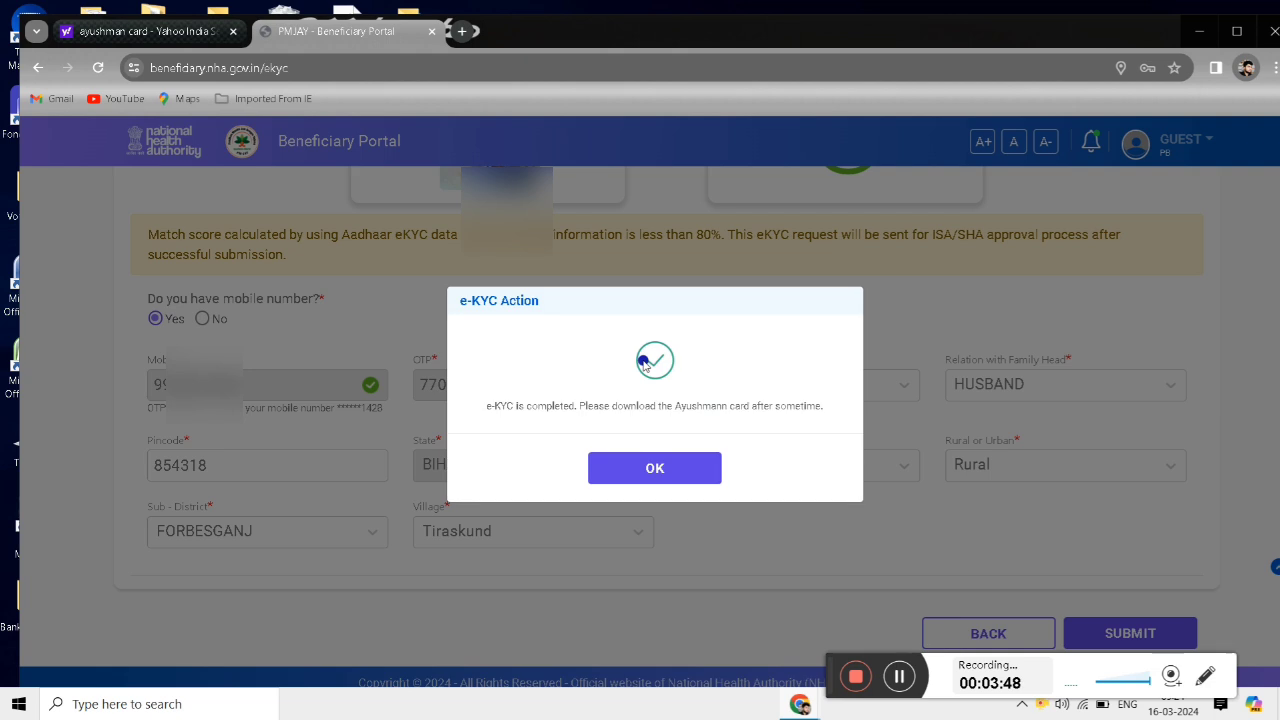
{"action": "left_click_drag", "start_coordinate": [490, 403], "coordinate": [883, 557]}
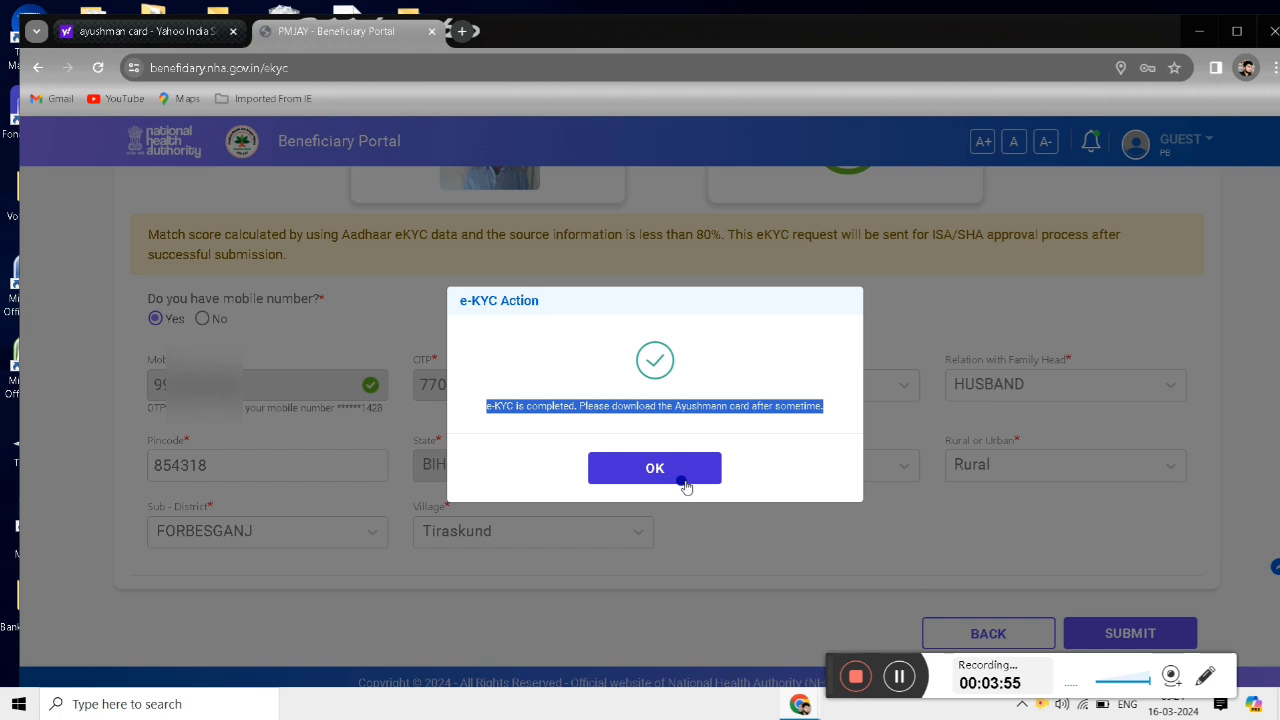
{"action": "left_click", "coordinate": [645, 472]}
{"action": "left_click", "coordinate": [904, 684]}
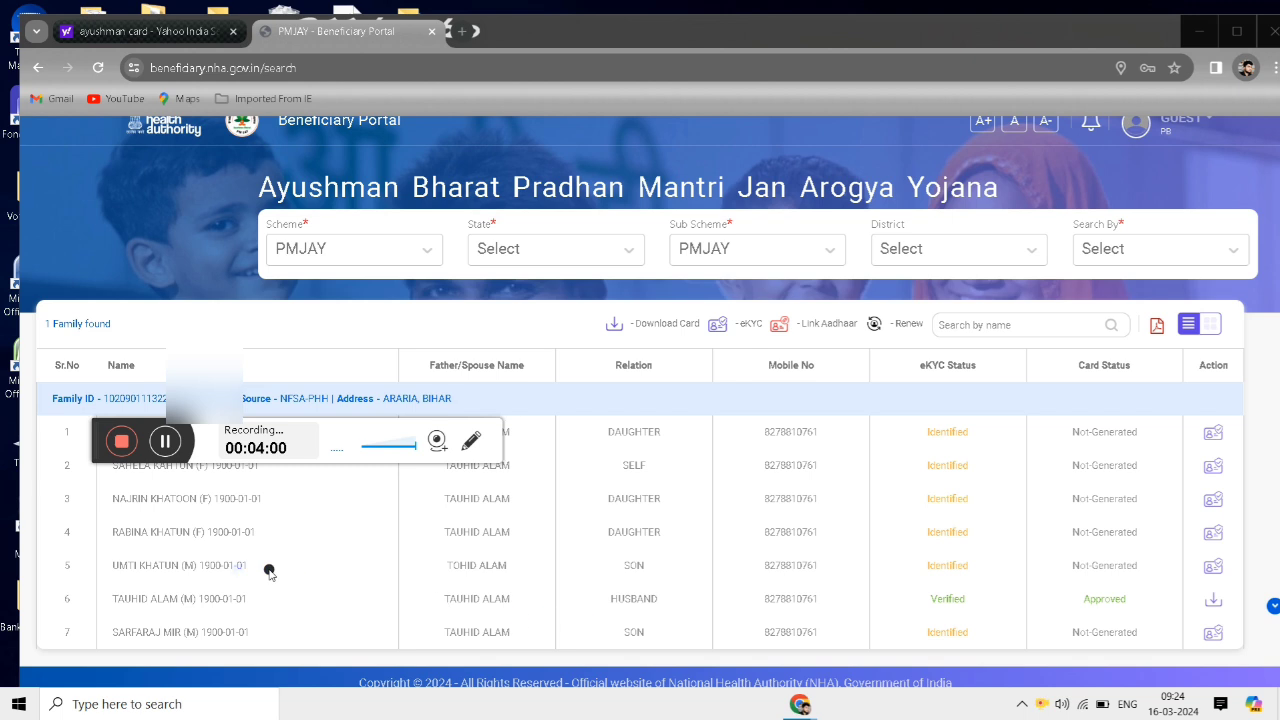
- Highlight row 6's member name, Verified eKYC and Approved card status, then download that card
{"action": "left_click_drag", "start_coordinate": [110, 598], "coordinate": [270, 606]}
{"action": "left_click_drag", "start_coordinate": [928, 590], "coordinate": [987, 603]}
{"action": "left_click_drag", "start_coordinate": [1081, 598], "coordinate": [1135, 600]}
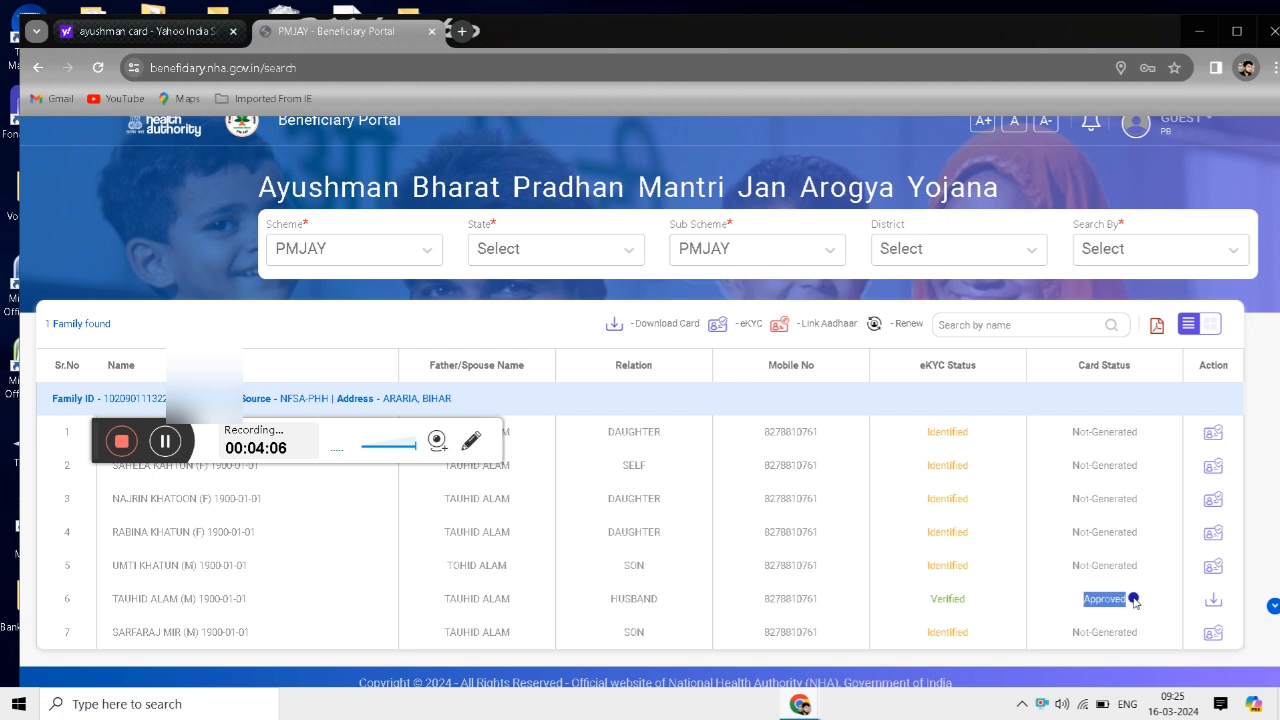
{"action": "left_click", "coordinate": [1213, 601]}
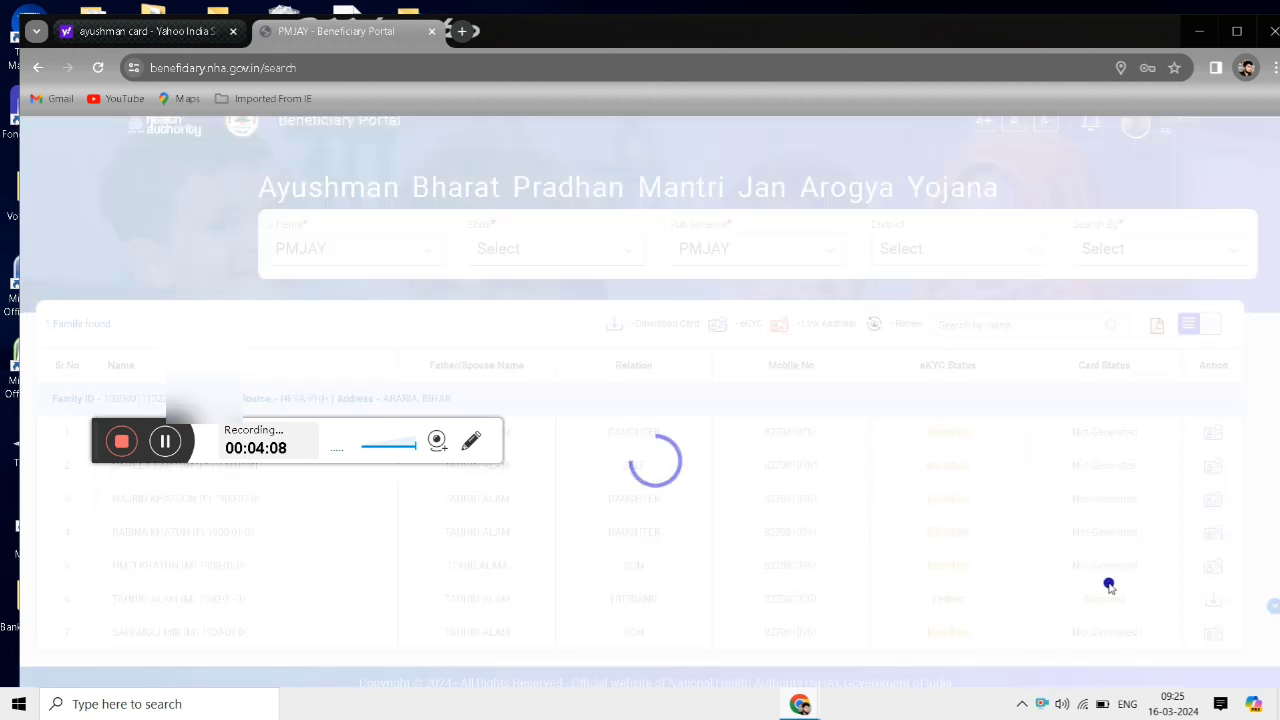